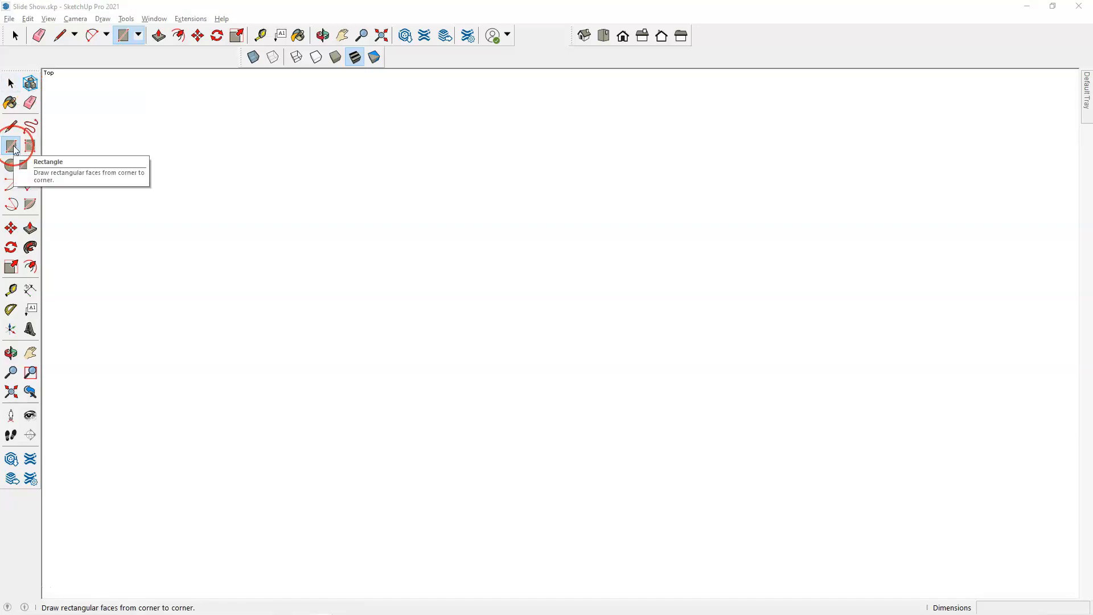
Draw a rectangle measuring 10' by 10' in the top view
left_click(247, 454)
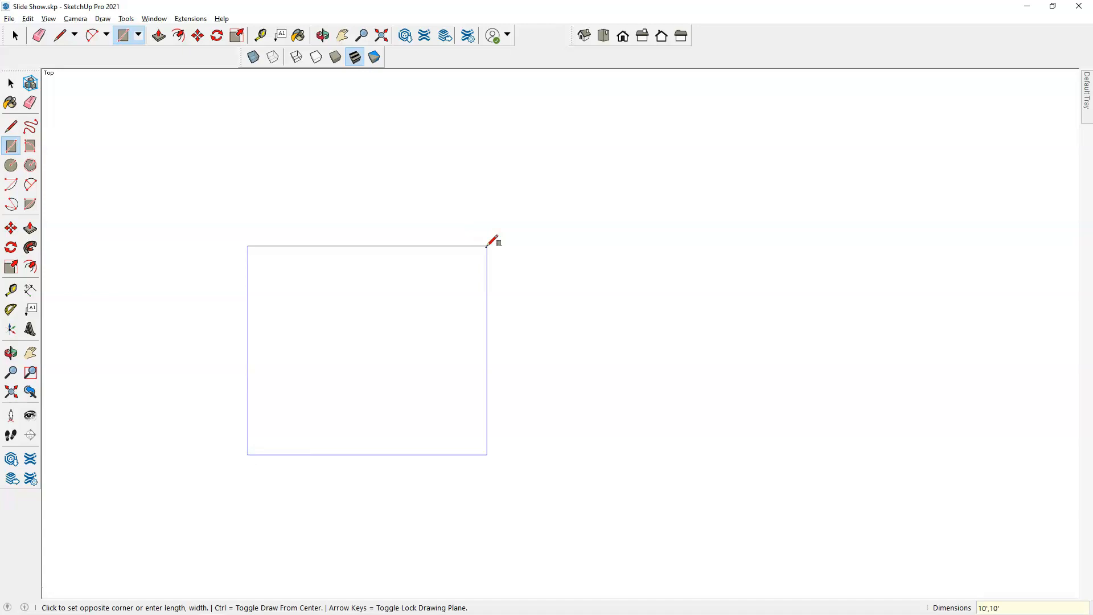
key("Return")
scroll(674, 398, "up", 3)
scroll(678, 400, "down", 5)
scroll(541, 130, "up", 2)
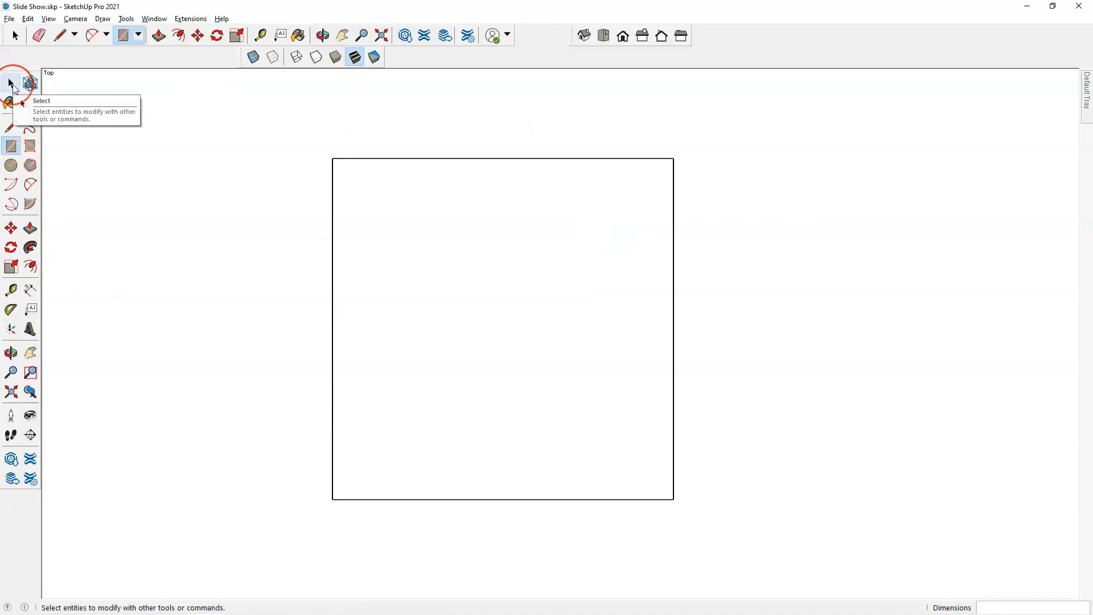
Measure the area of the 10' square face using the current selection, and dismiss the readout
left_click(12, 83)
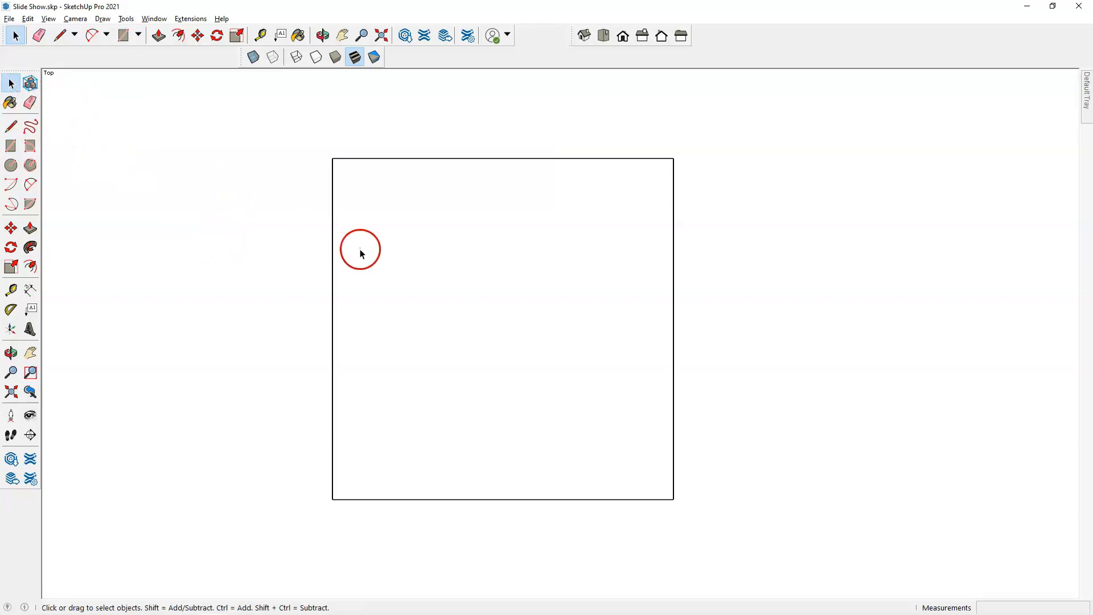
left_click(451, 244)
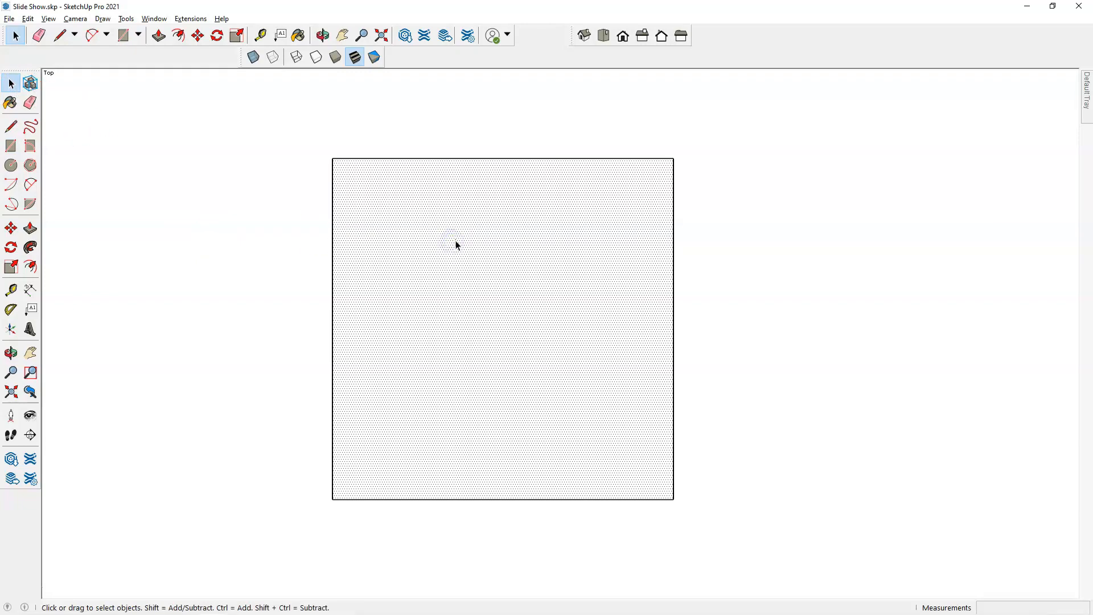
right_click(460, 249)
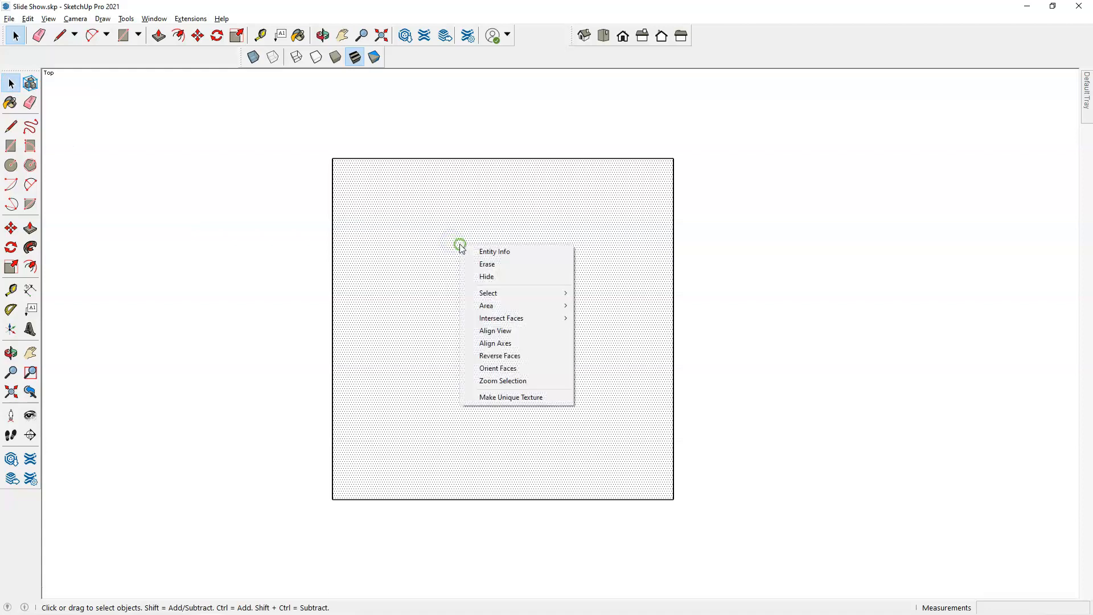
mouse_move(500, 312)
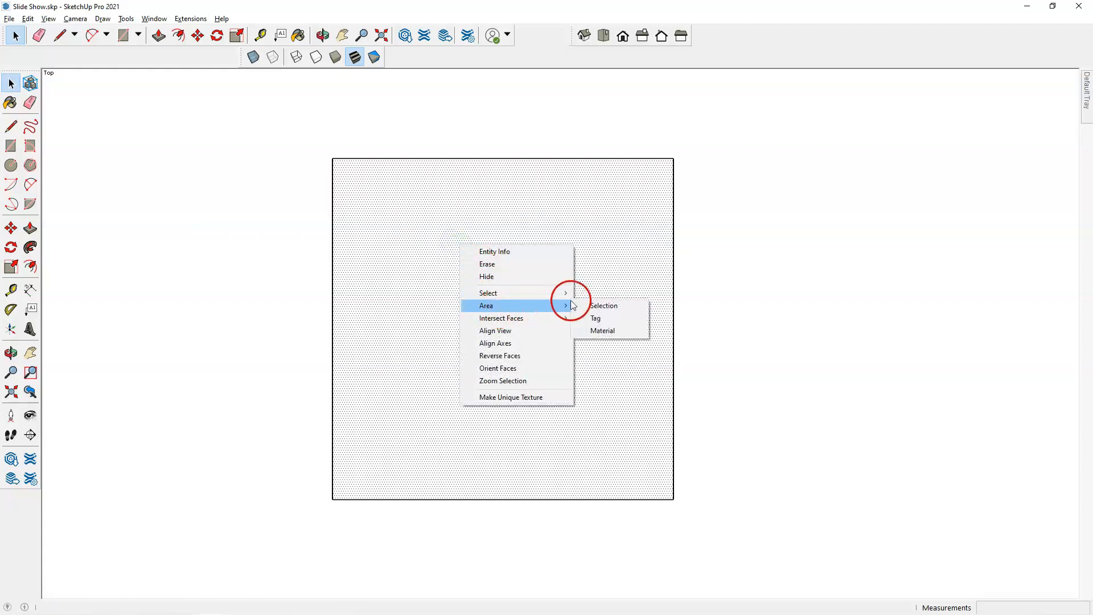
left_click(610, 306)
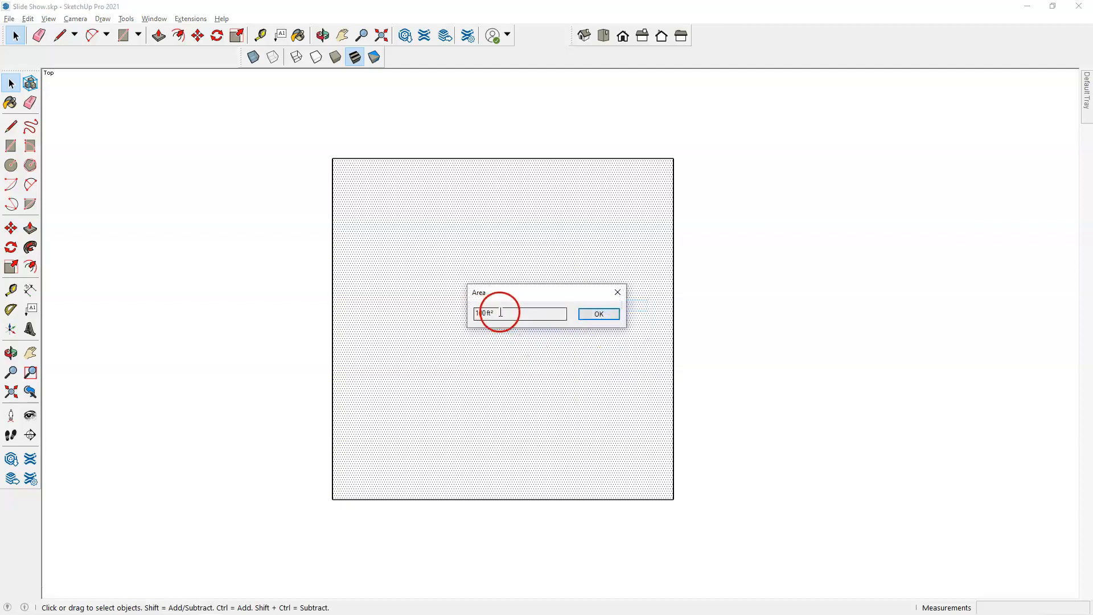
left_click(605, 317)
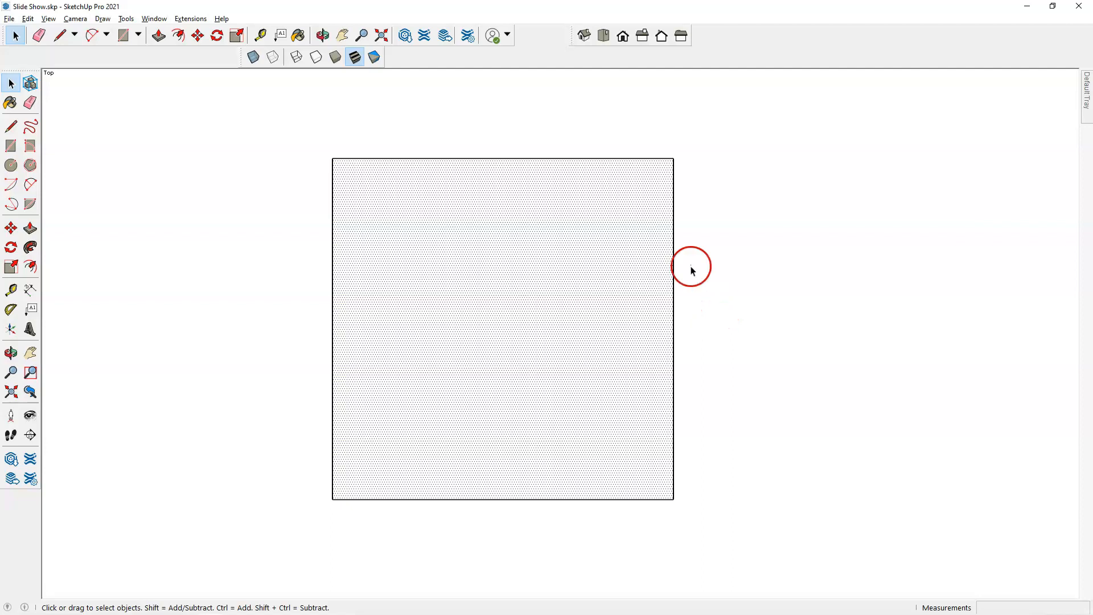
Examine the model's measurement unit formats and the length units offered under Decimal, then return the format to Architectural
left_click(157, 21)
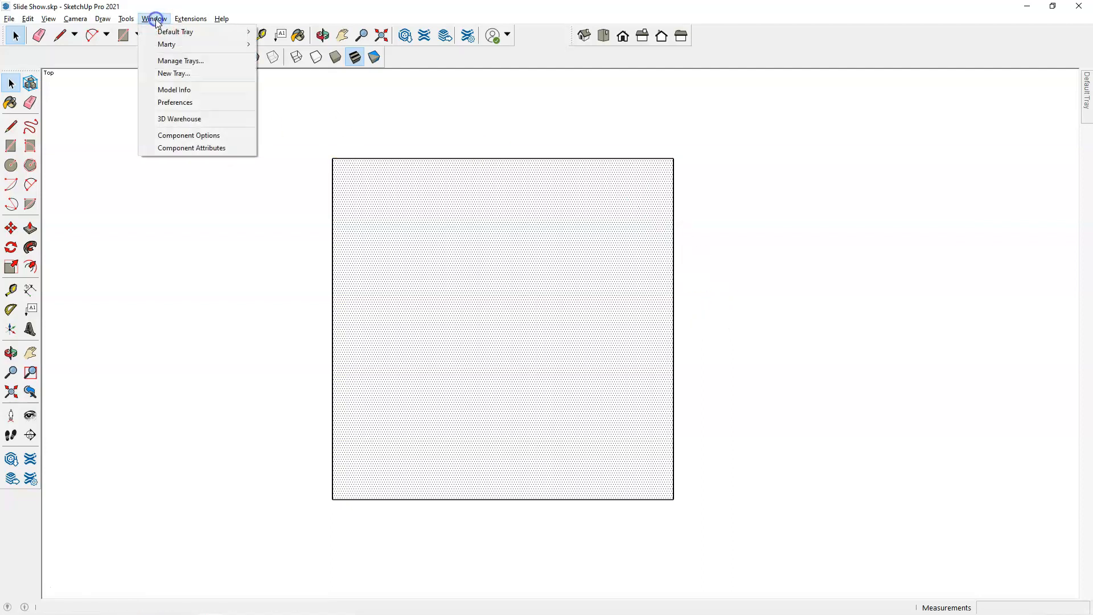
left_click(174, 90)
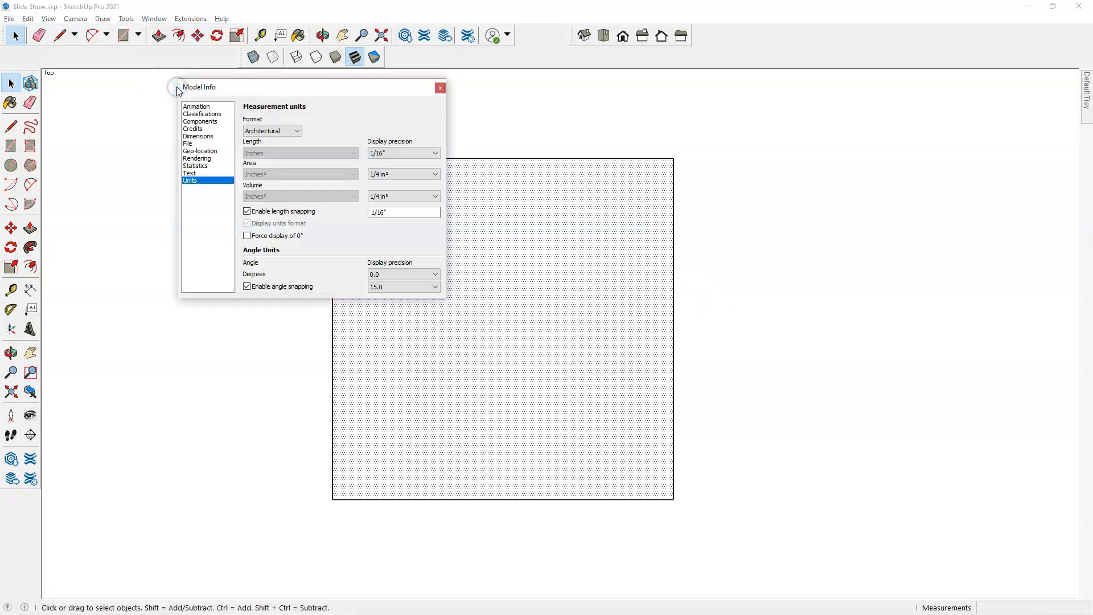
left_click(296, 131)
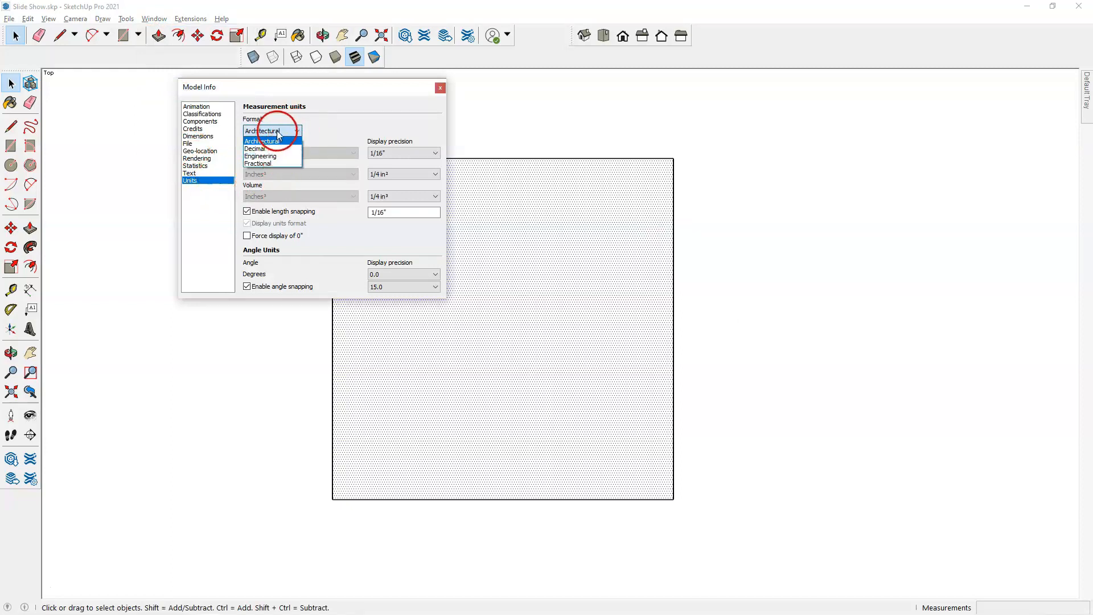
left_click(278, 133)
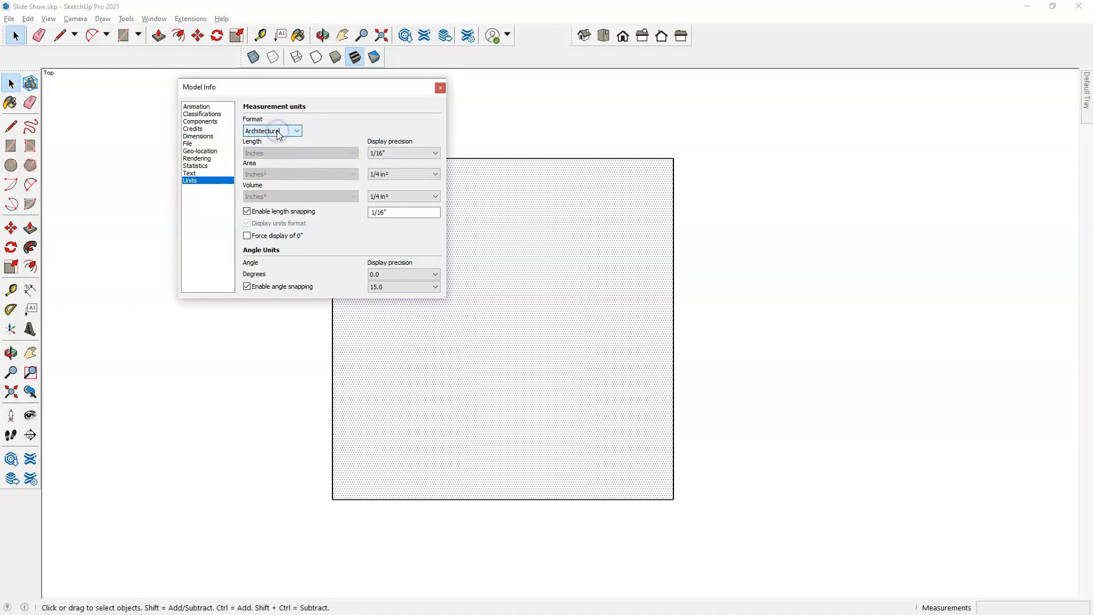
left_click(278, 132)
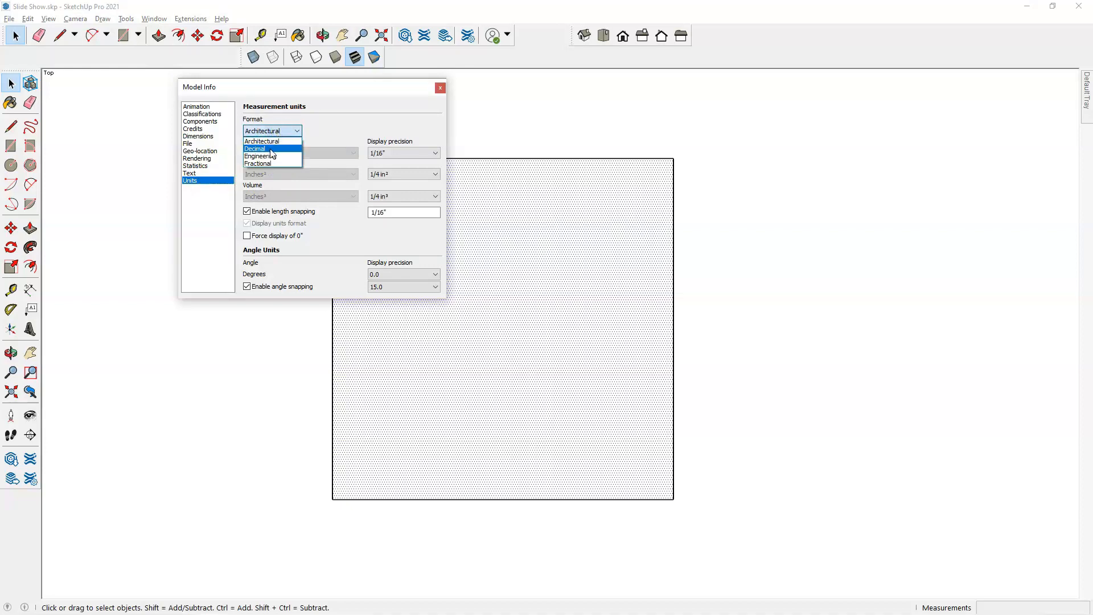
left_click(266, 149)
left_click(264, 152)
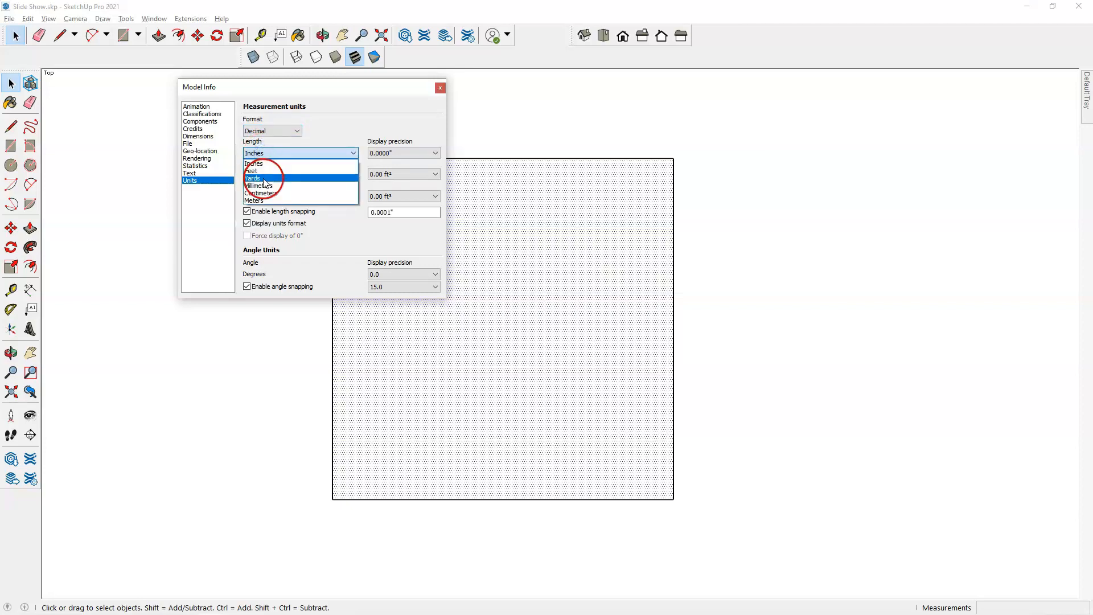
left_click(276, 130)
left_click(268, 139)
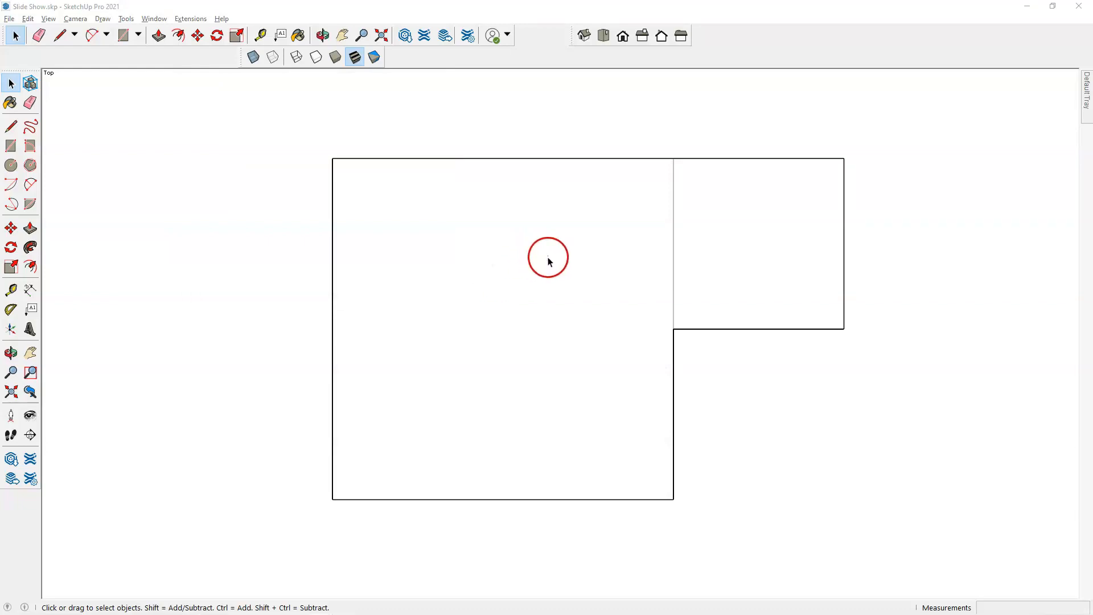
Measure the area of the smaller square face adjoining the large square
left_click(775, 246)
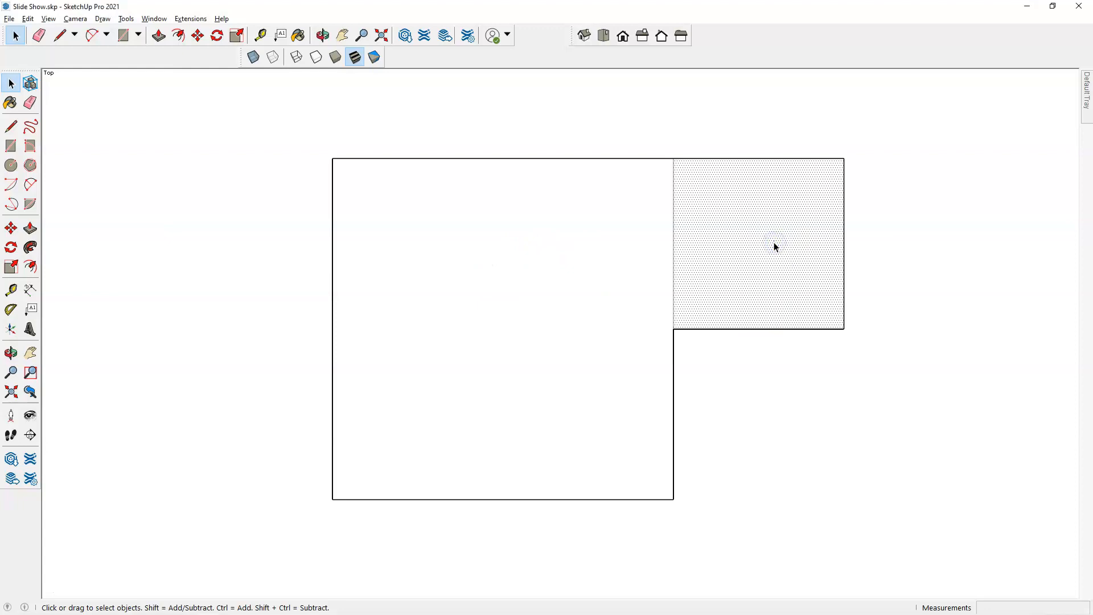
right_click(776, 246)
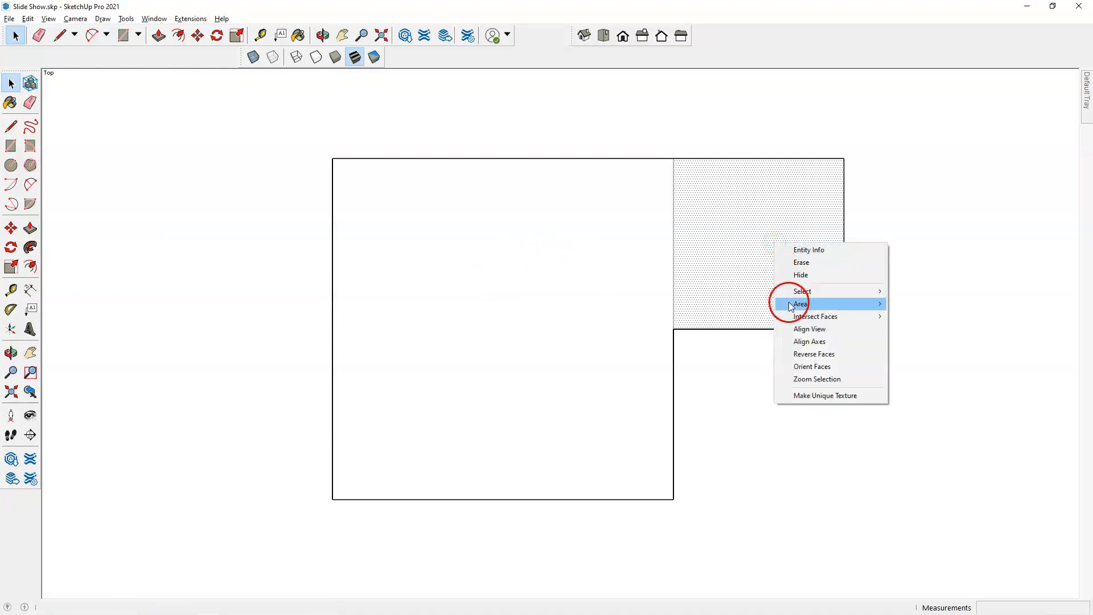
mouse_move(789, 302)
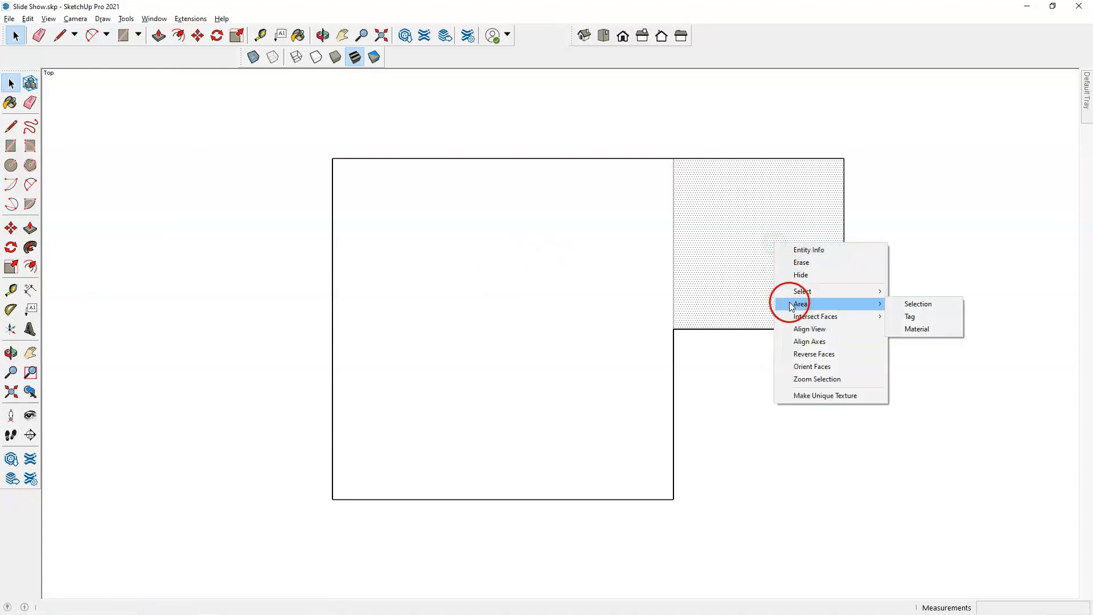
left_click(913, 305)
left_click(607, 316)
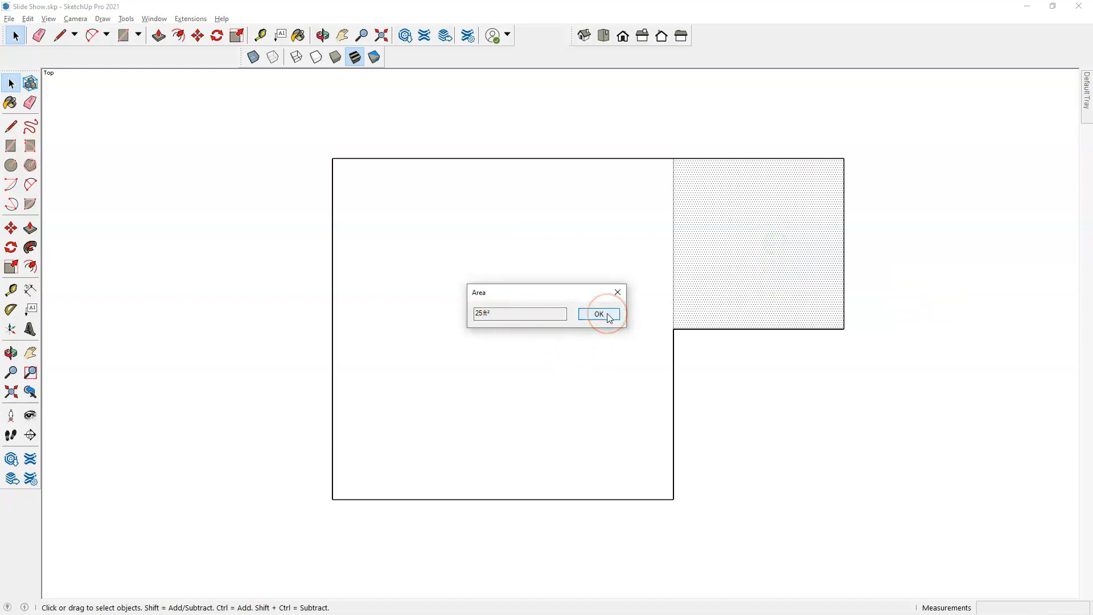
left_click(611, 311)
Delete the edge shared by the large and small squares to merge them into one face
left_click(689, 360)
left_click(681, 315)
left_click(673, 303)
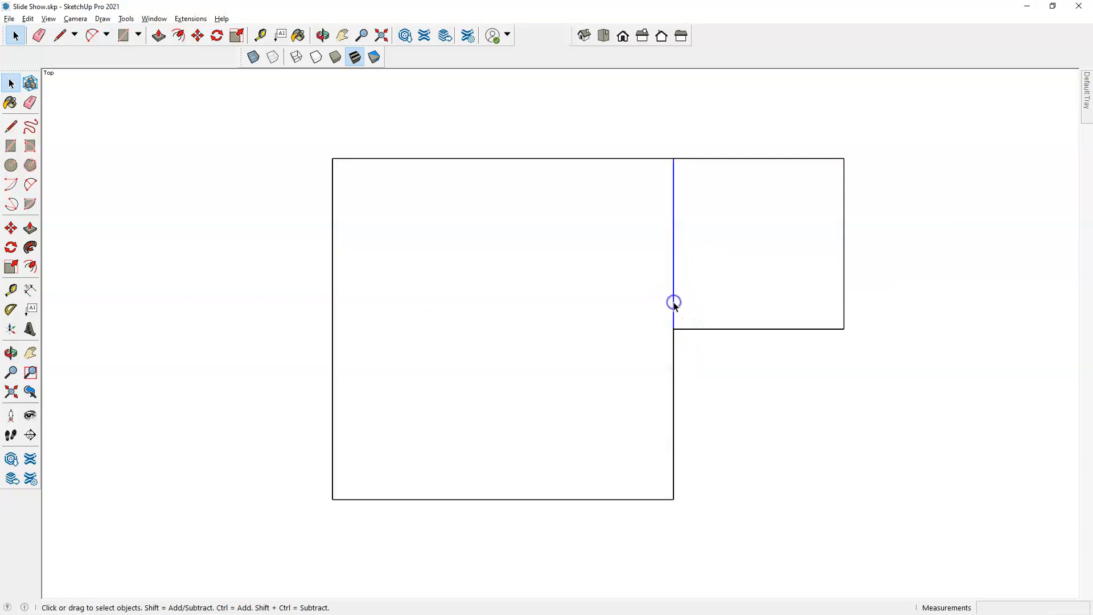
key("Delete")
Measure the area of the merged L-shaped face, and clear the selection
left_click(606, 272)
right_click(606, 273)
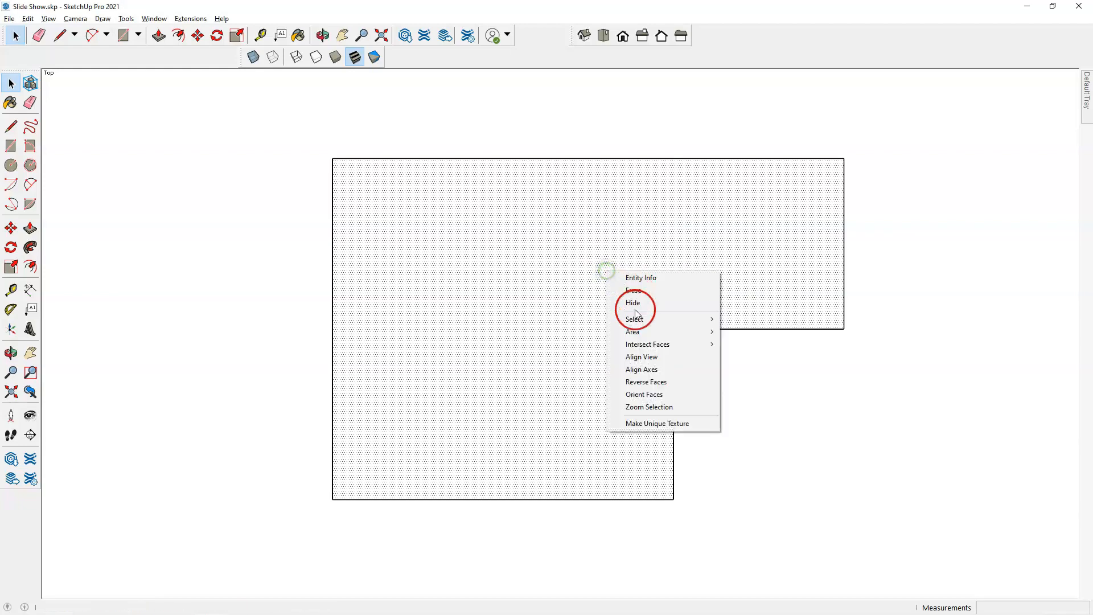
left_click(634, 332)
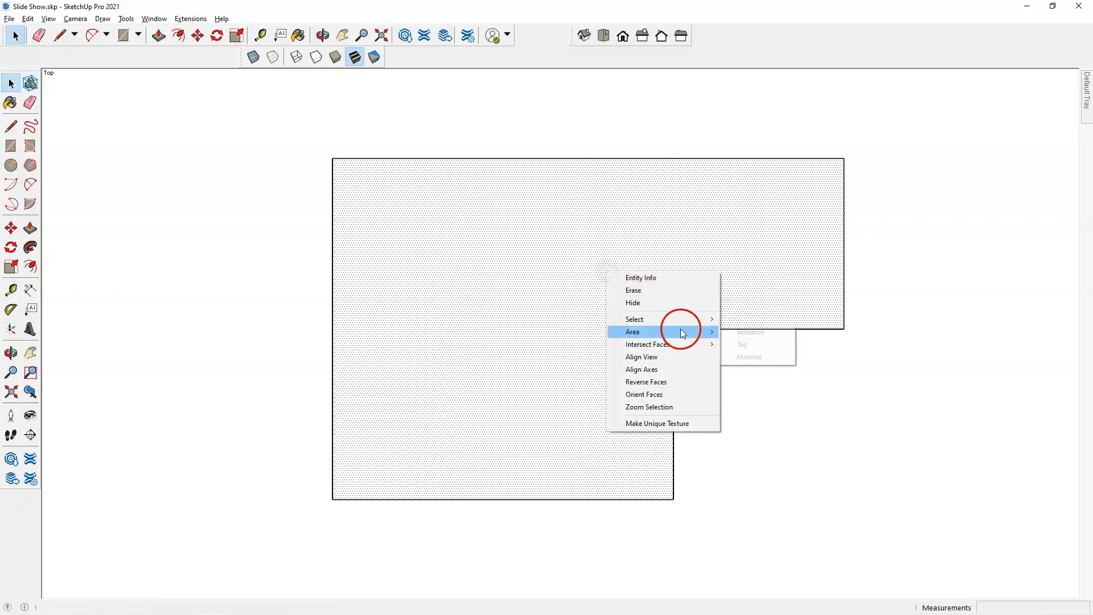
mouse_move(700, 321)
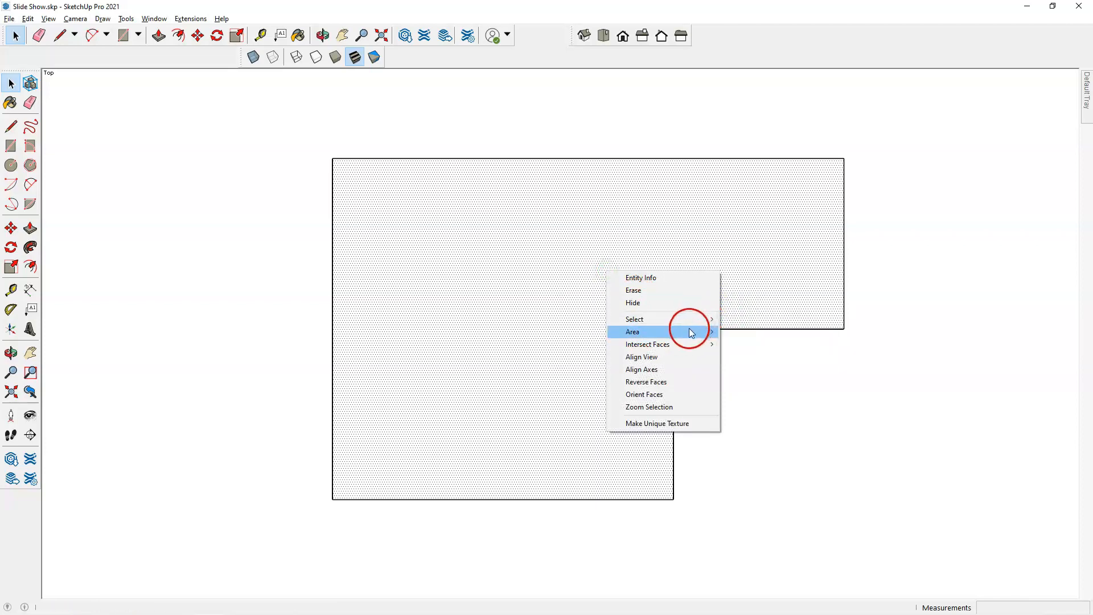
left_click(747, 333)
left_click(598, 321)
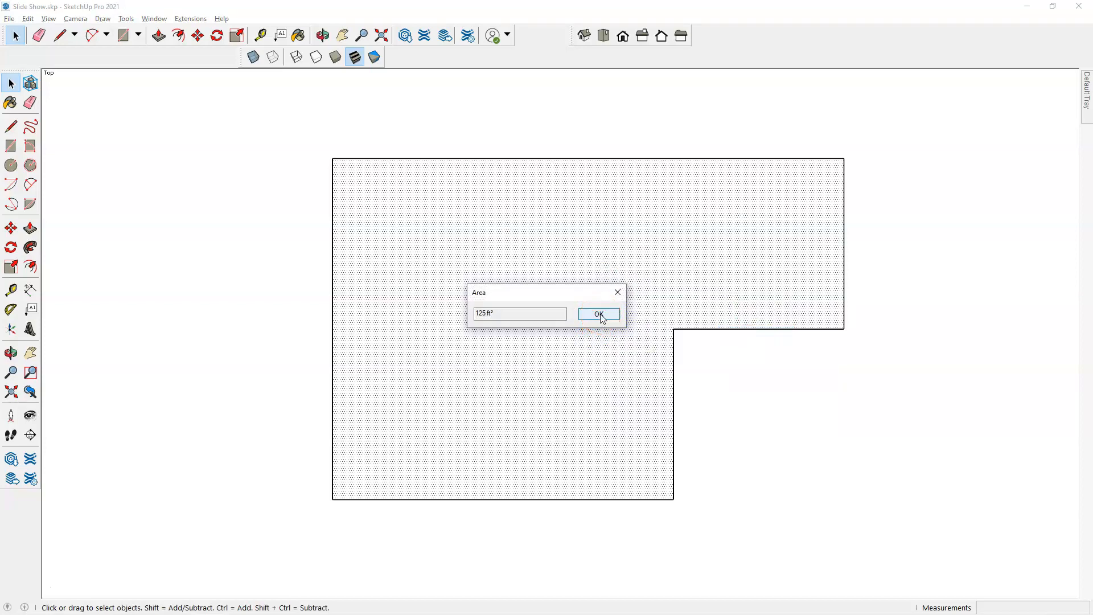
left_click(601, 314)
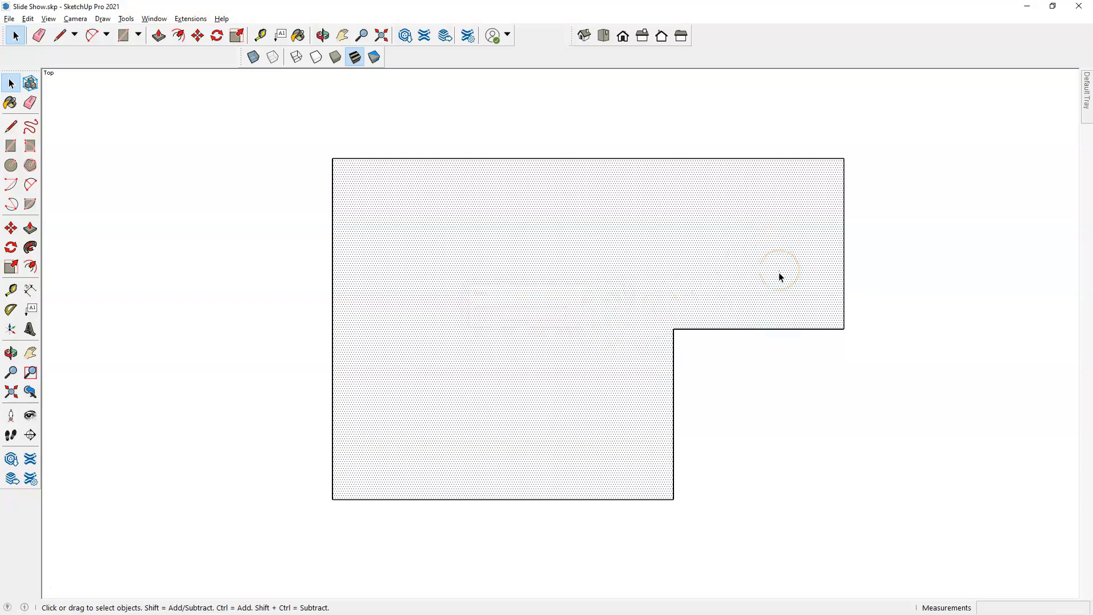
left_click(751, 356)
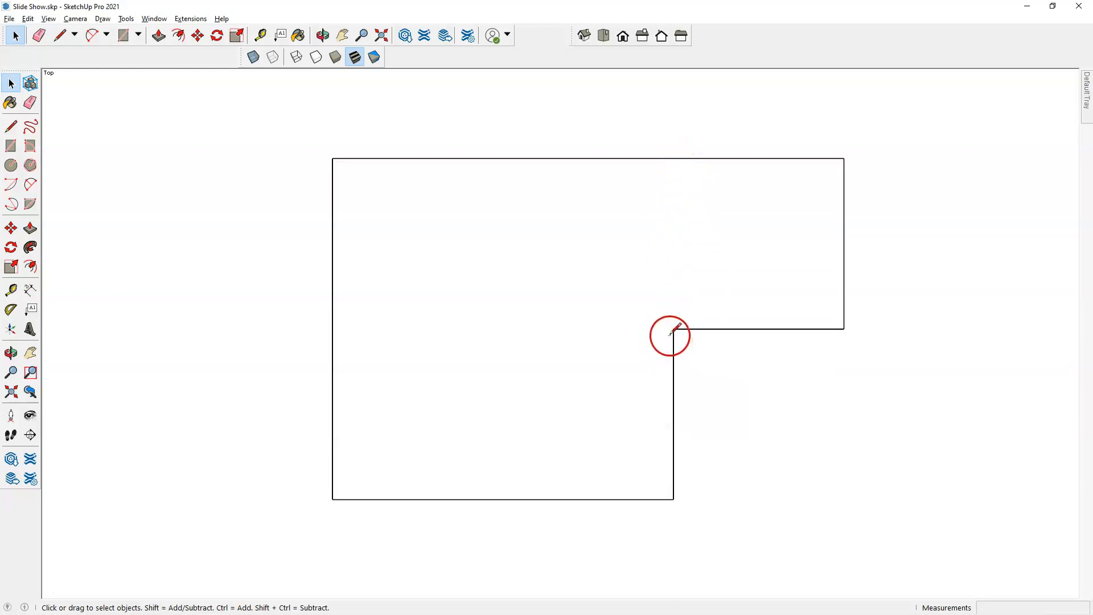
Draw a line from the L-shape's inner corner straight up to the upper edge, splitting it into two faces
key("l")
left_click(674, 329)
left_click(674, 159)
Measure the area of the small square face split off by the new line, and clear the selection
left_click(11, 83)
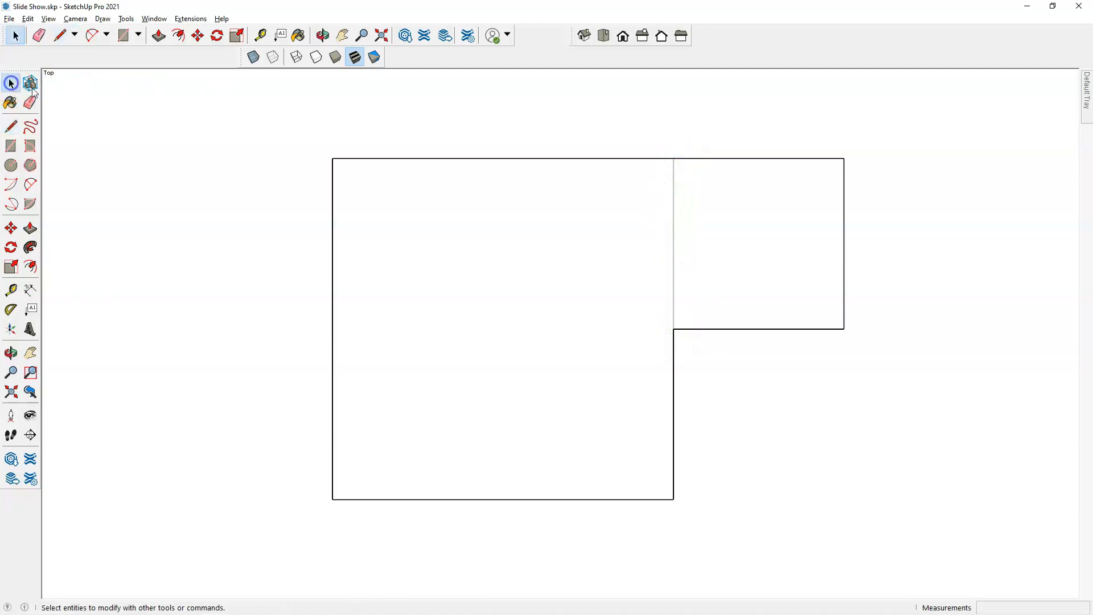
left_click(742, 246)
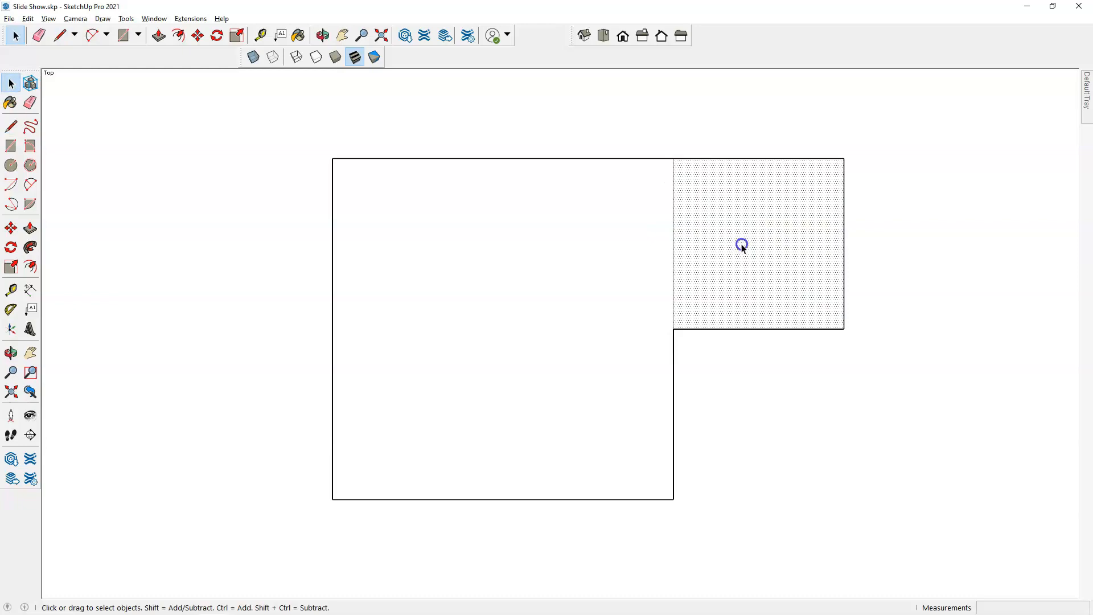
right_click(742, 248)
left_click(781, 306)
left_click(882, 308)
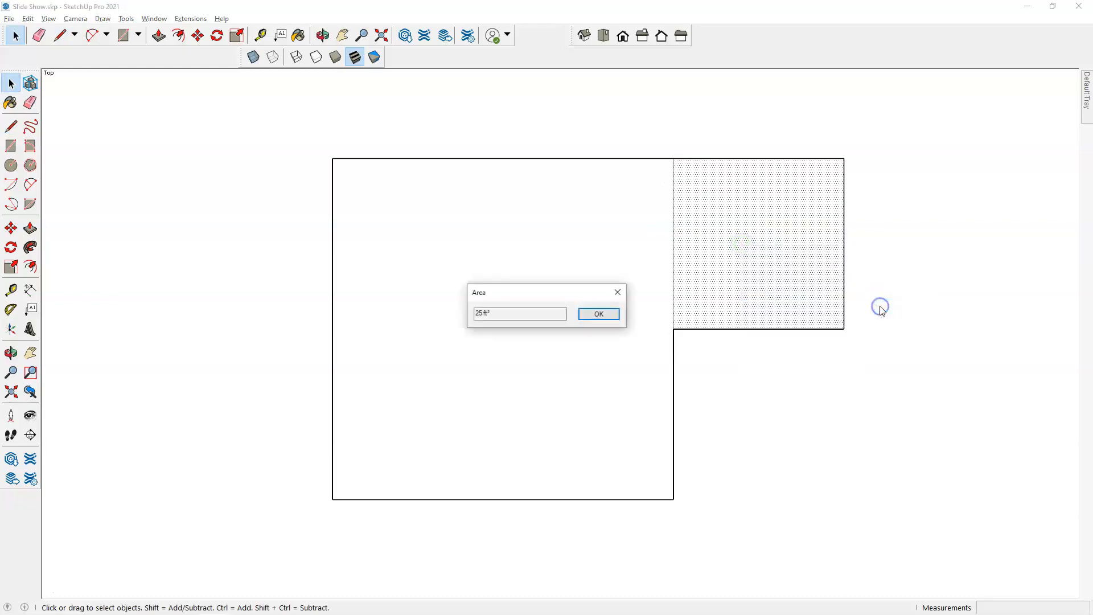
left_click(599, 314)
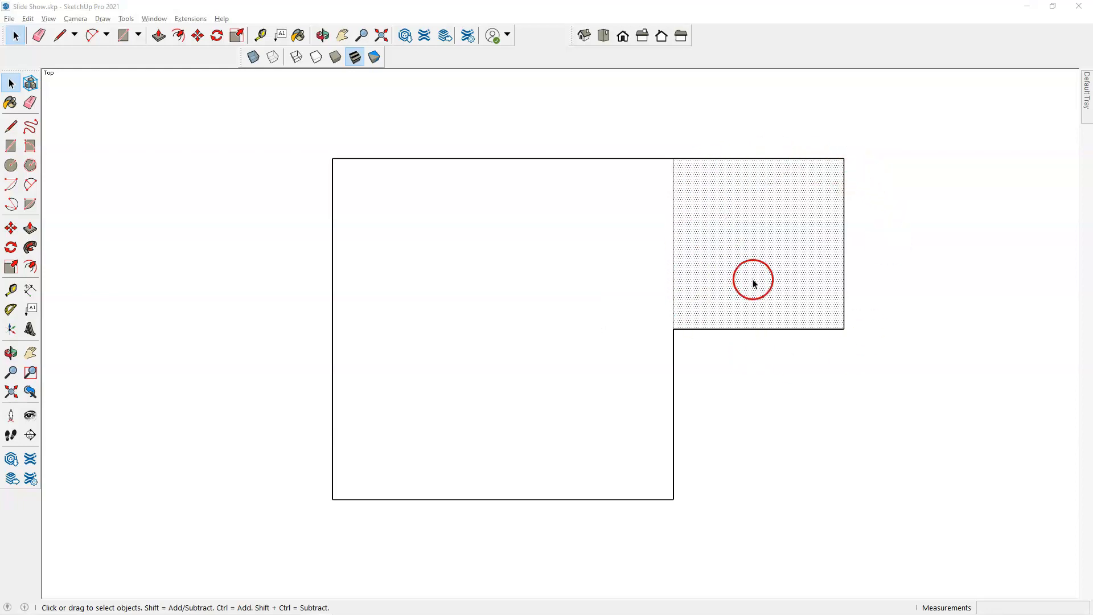
left_click(932, 277)
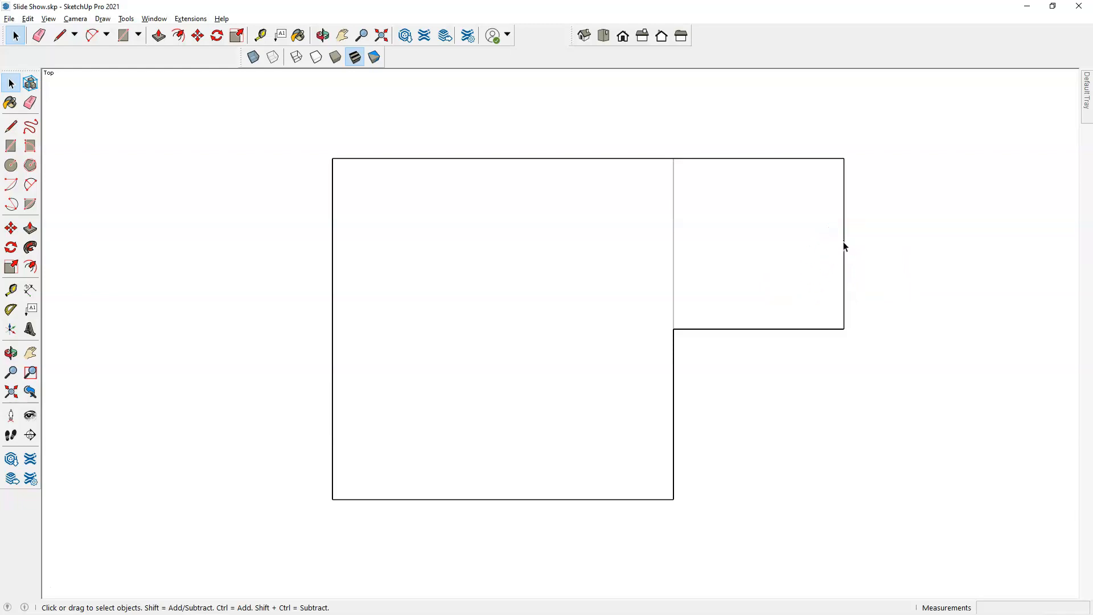
Move the small square's outer vertical edge 1' inward toward the large square
key("m")
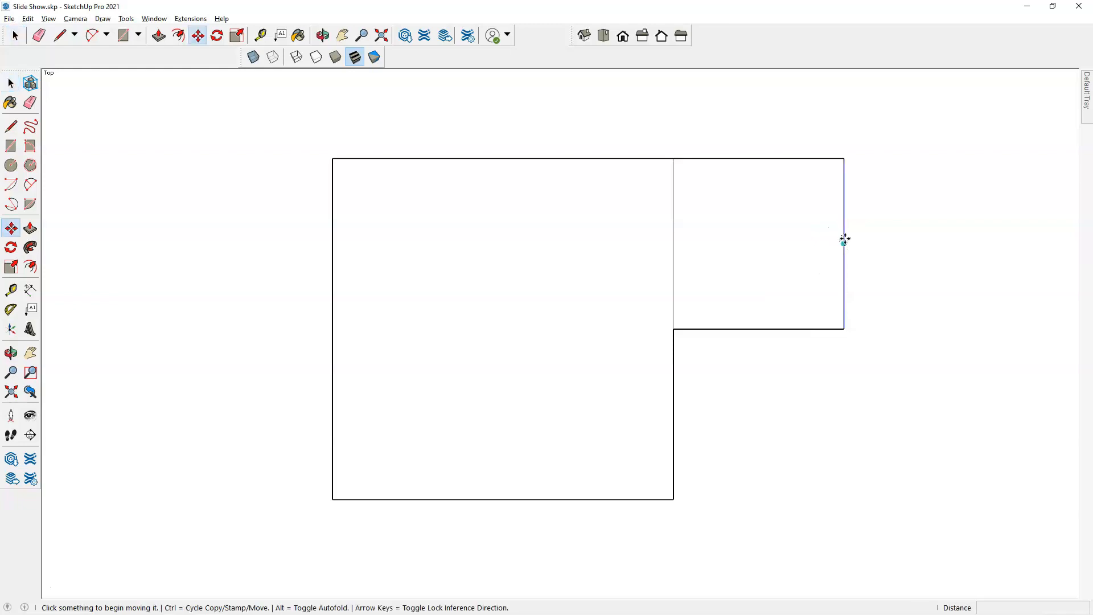
left_click(844, 241)
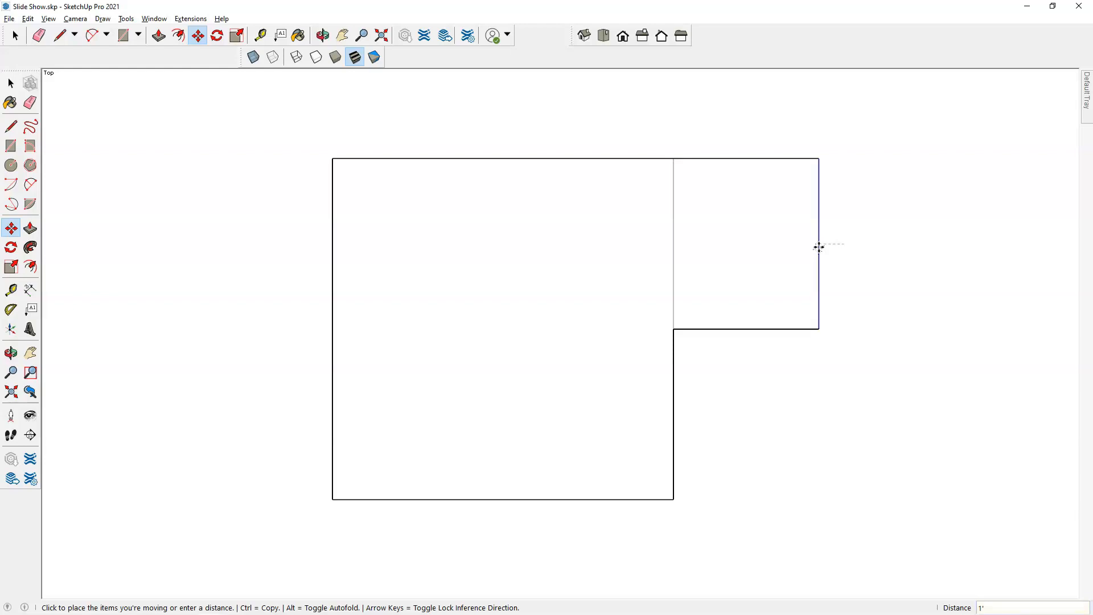
key("Return")
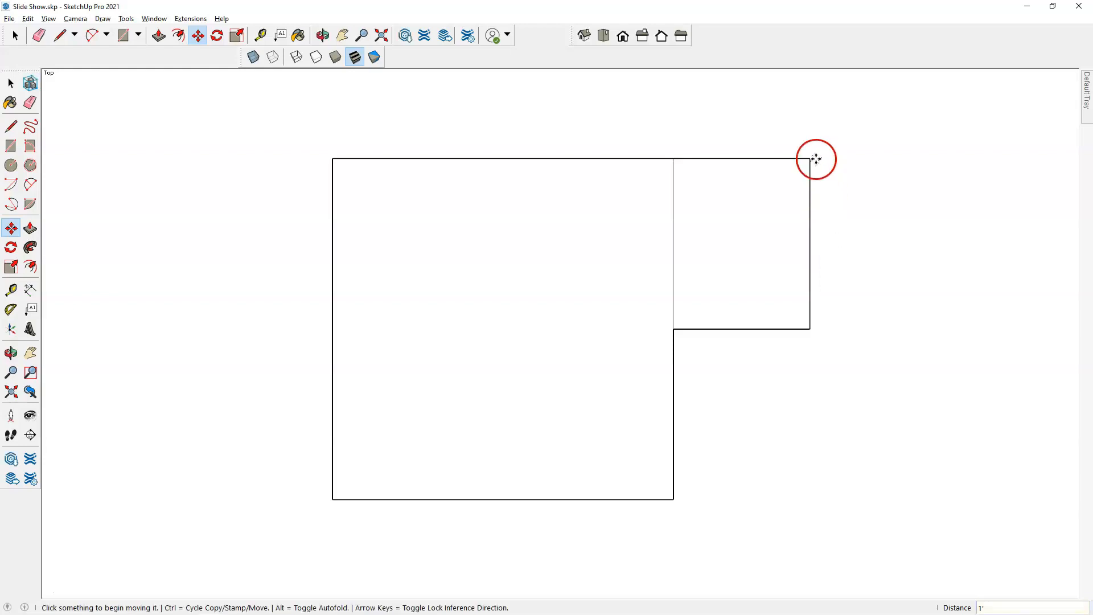
Measure the area of the narrowed small face beside the large square, and clear the selection
left_click(10, 83)
left_click(734, 239)
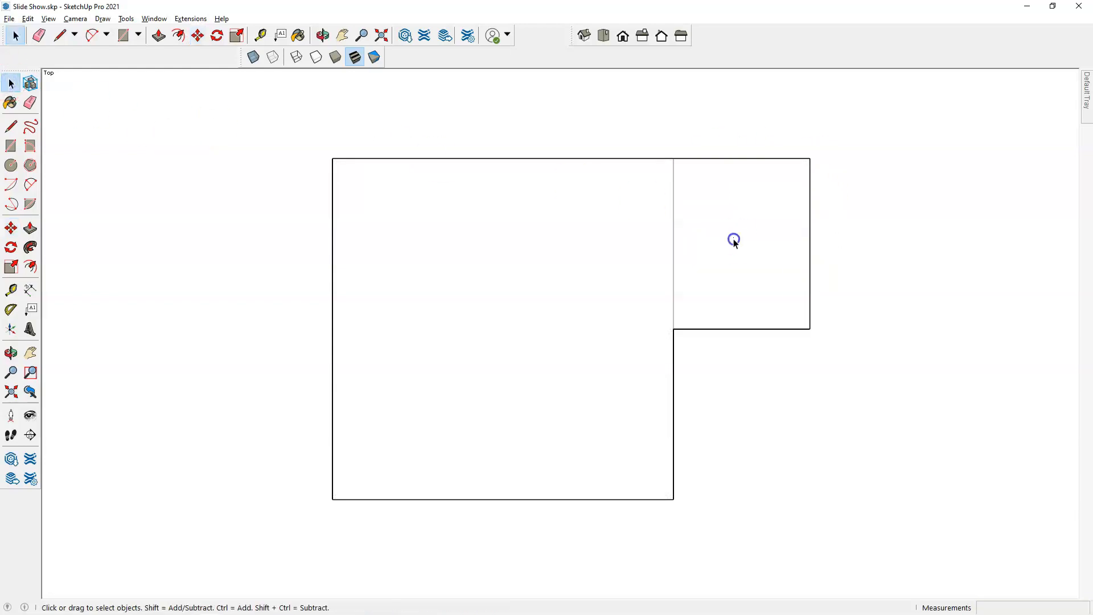
right_click(735, 239)
mouse_move(775, 300)
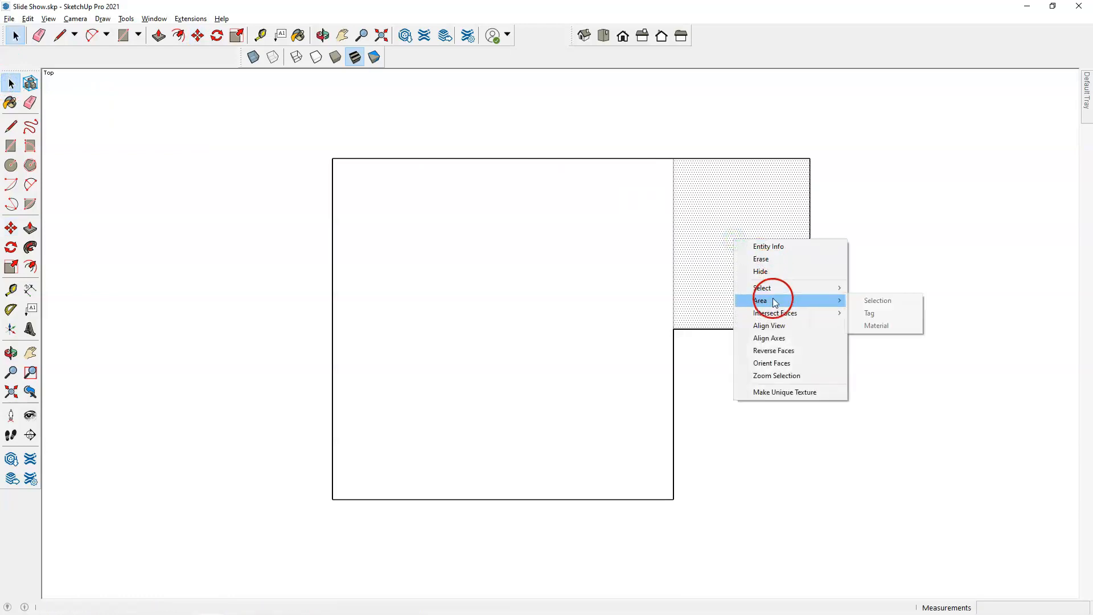
left_click(878, 299)
left_click(499, 315)
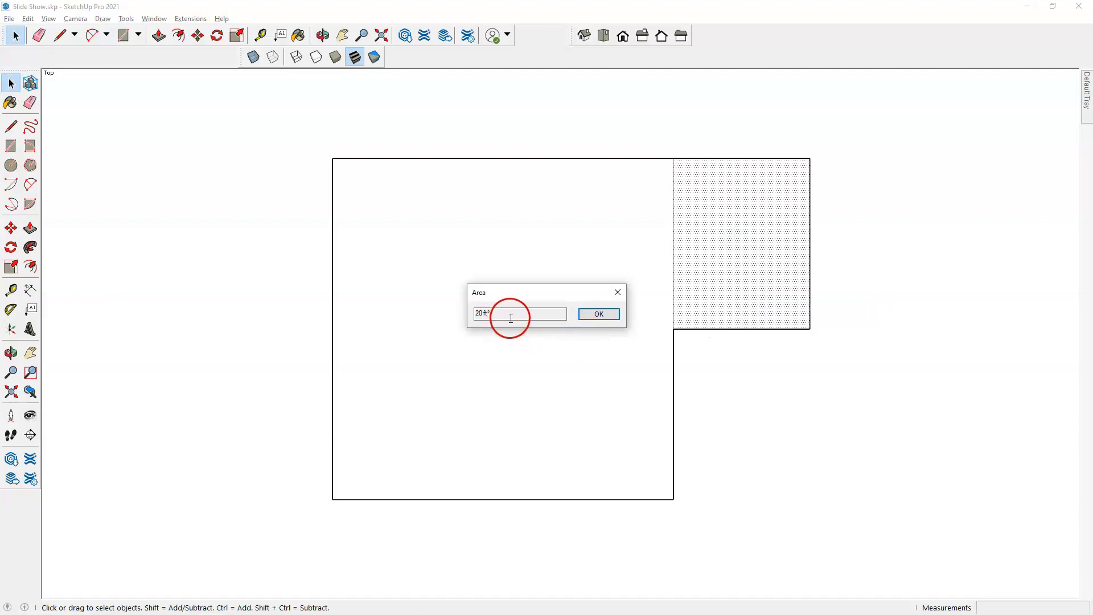
left_click(596, 315)
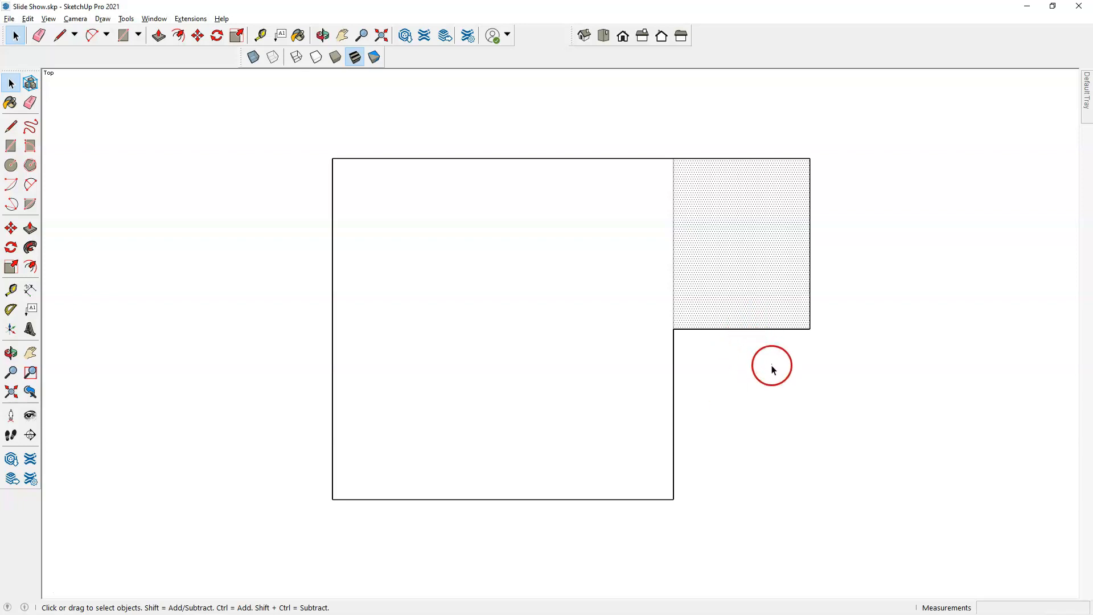
left_click(746, 351)
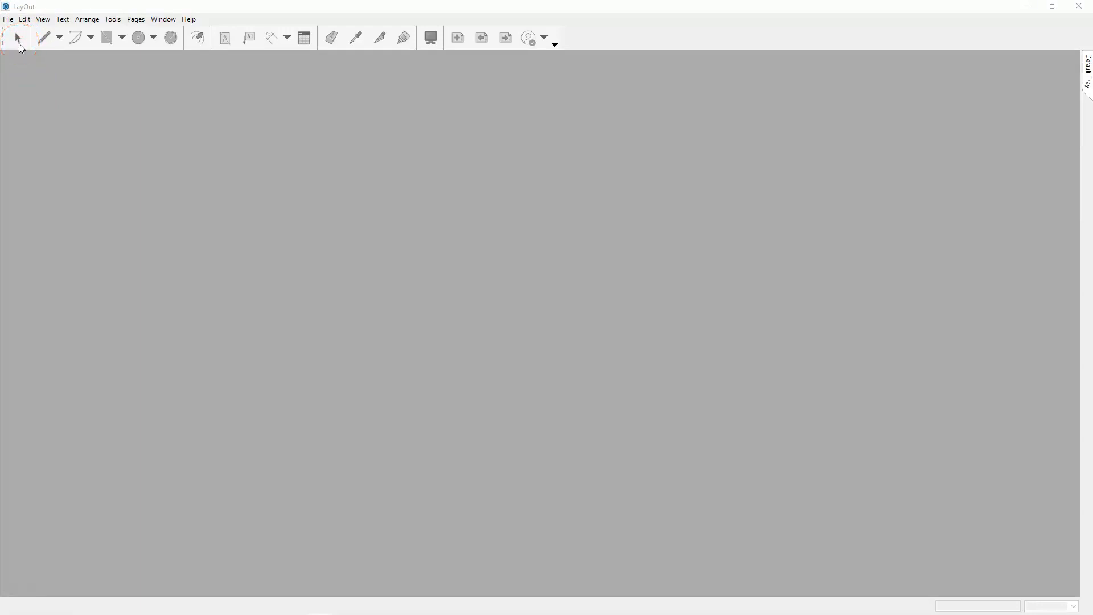
Switch to LayOut and open TDJ-TEMPLATE.layout from the 15. Google SketchUp - Floorplan folder
left_click(8, 20)
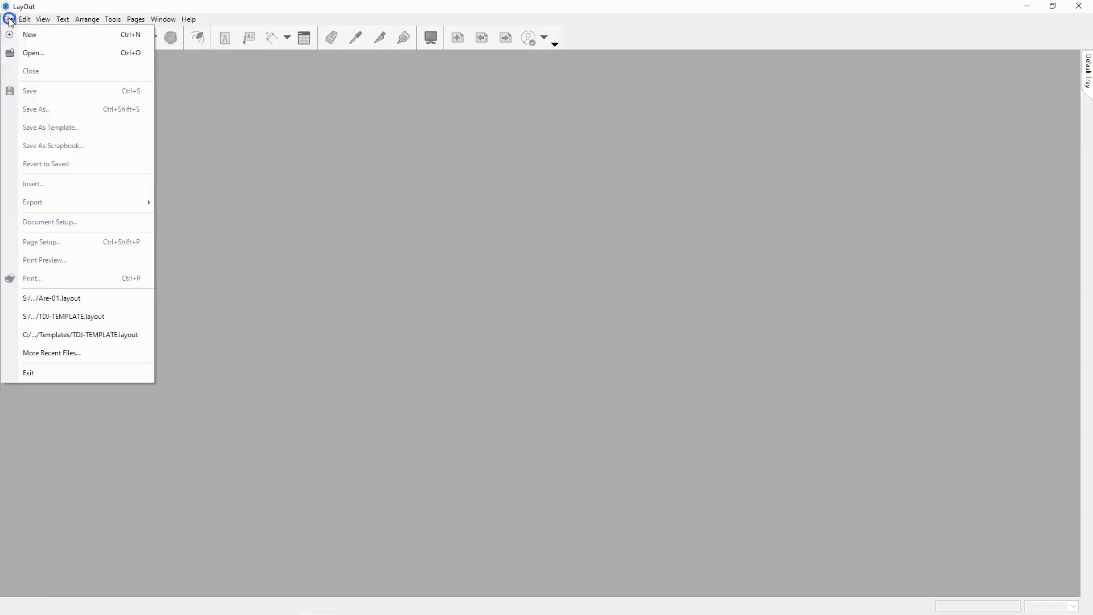
left_click(25, 52)
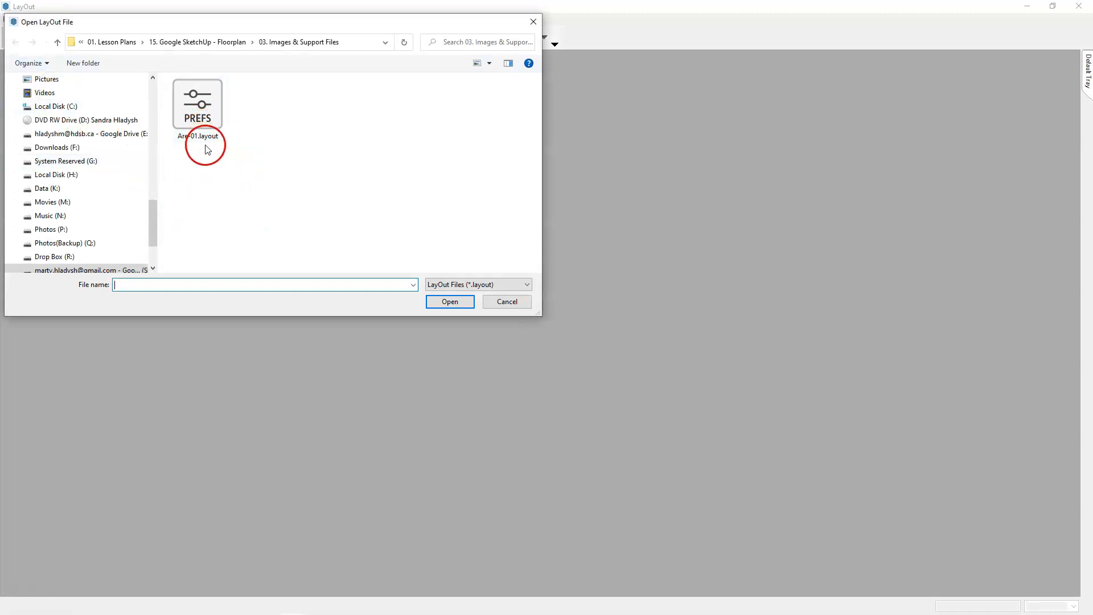
left_click(234, 44)
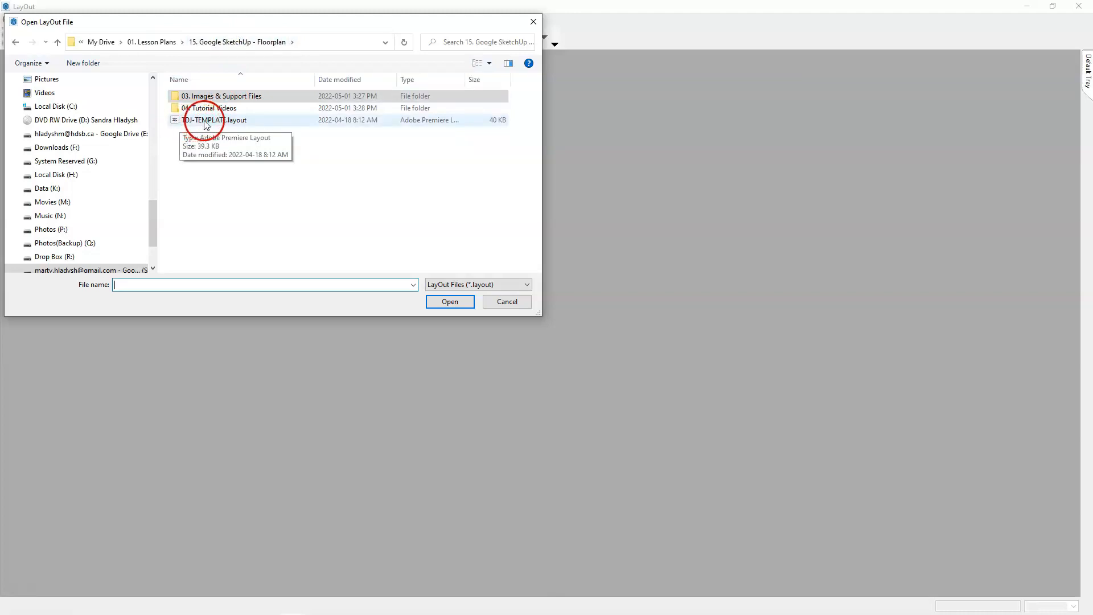
left_click(236, 124)
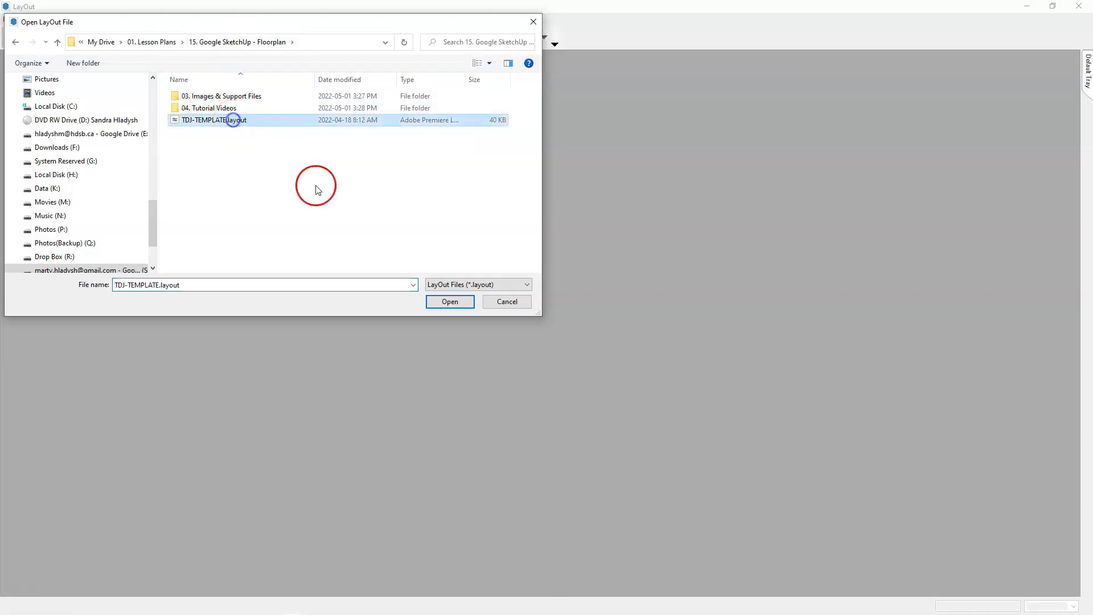
left_click(453, 303)
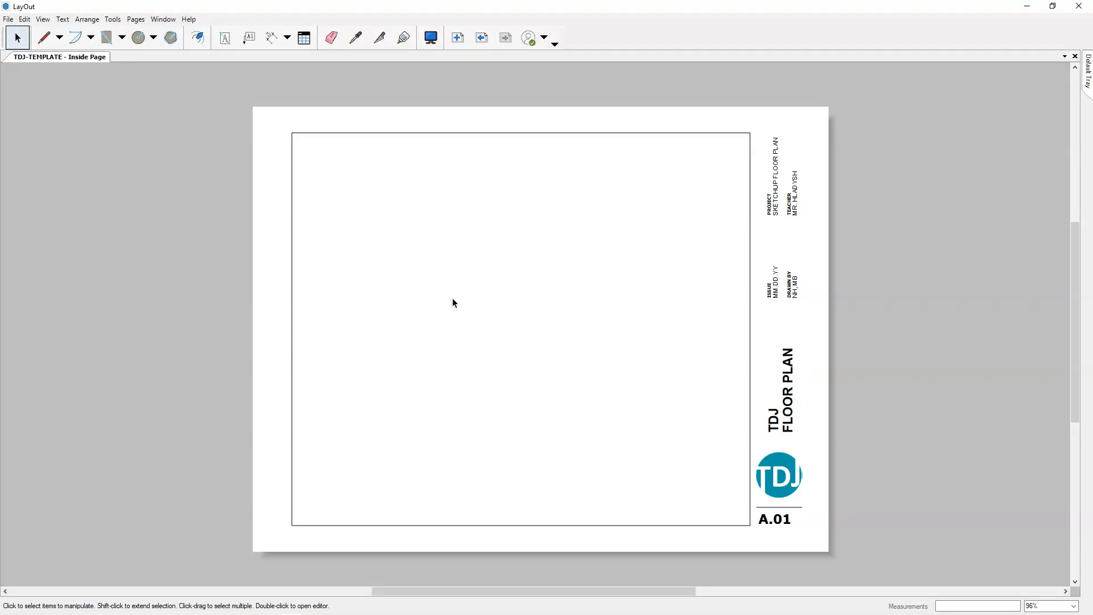
Examine the name and folder options for saving the document as a template, and leave without saving
left_click(9, 21)
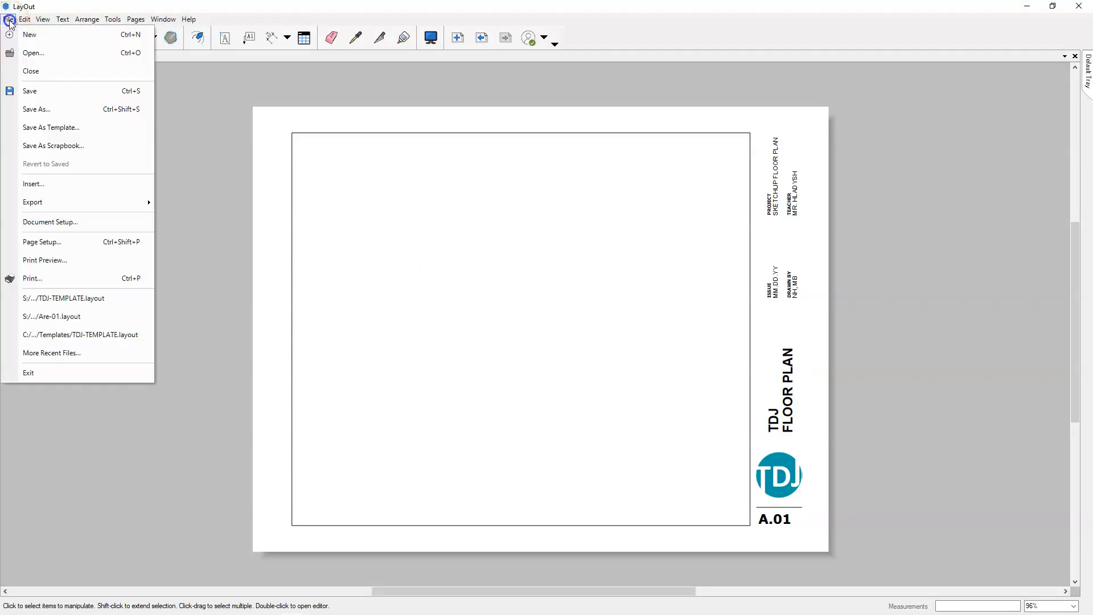
left_click(35, 133)
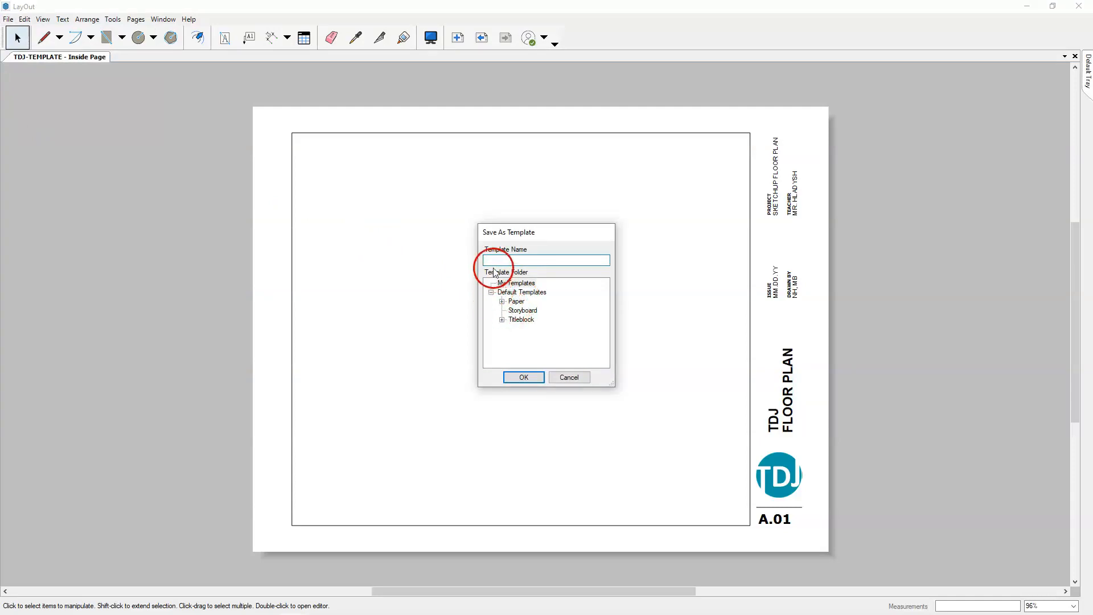
left_click(505, 261)
left_click(570, 378)
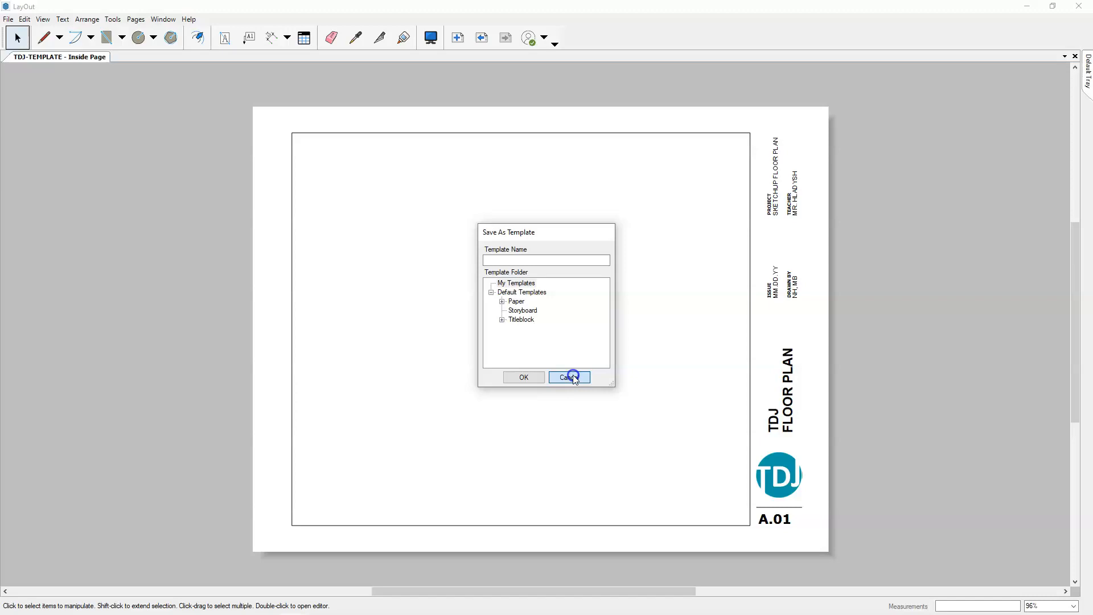
left_click(569, 377)
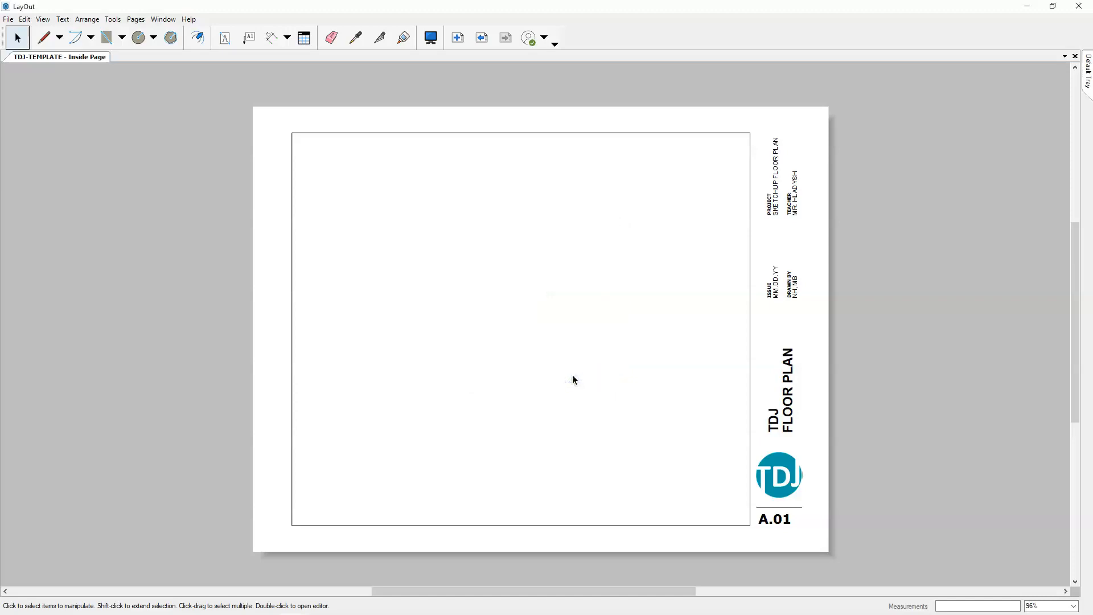
left_click(534, 361)
Check the saved templates under My templates as if starting a new document, and close the template chooser
left_click(9, 19)
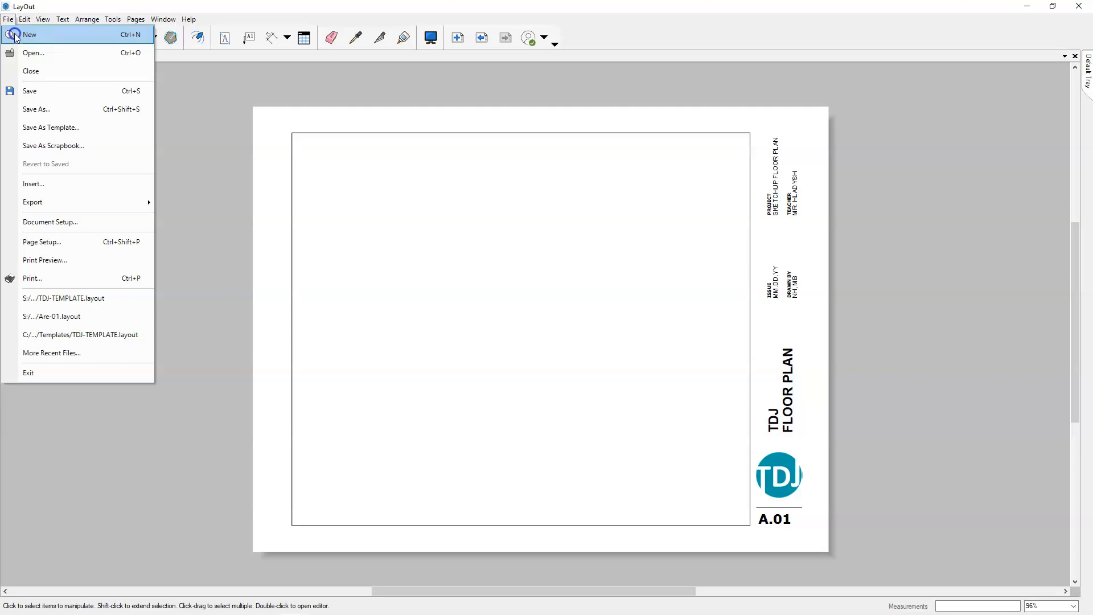
left_click(14, 35)
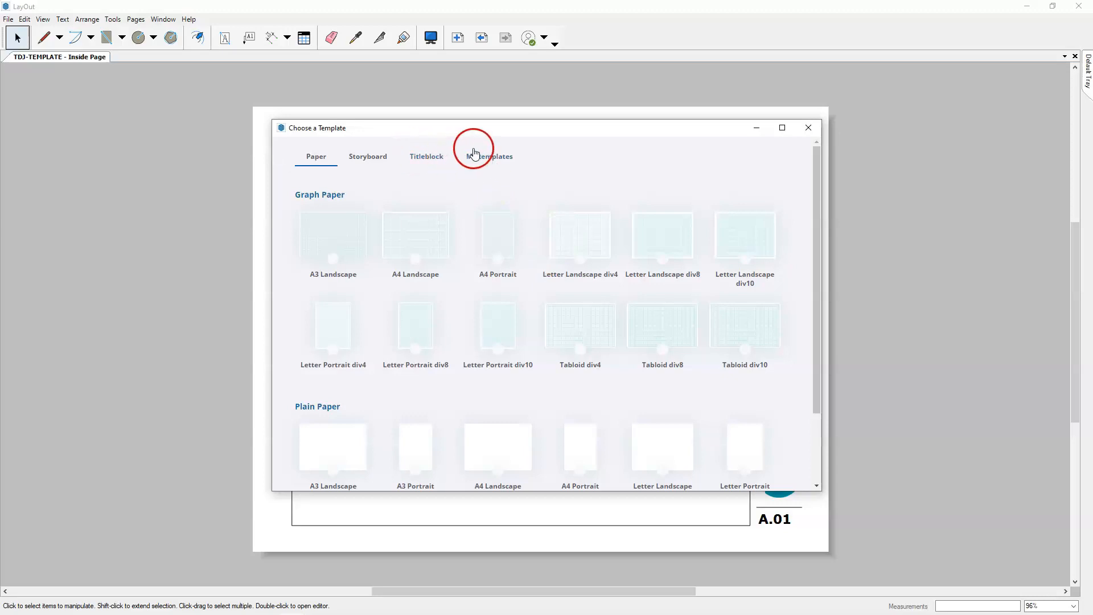
left_click(488, 161)
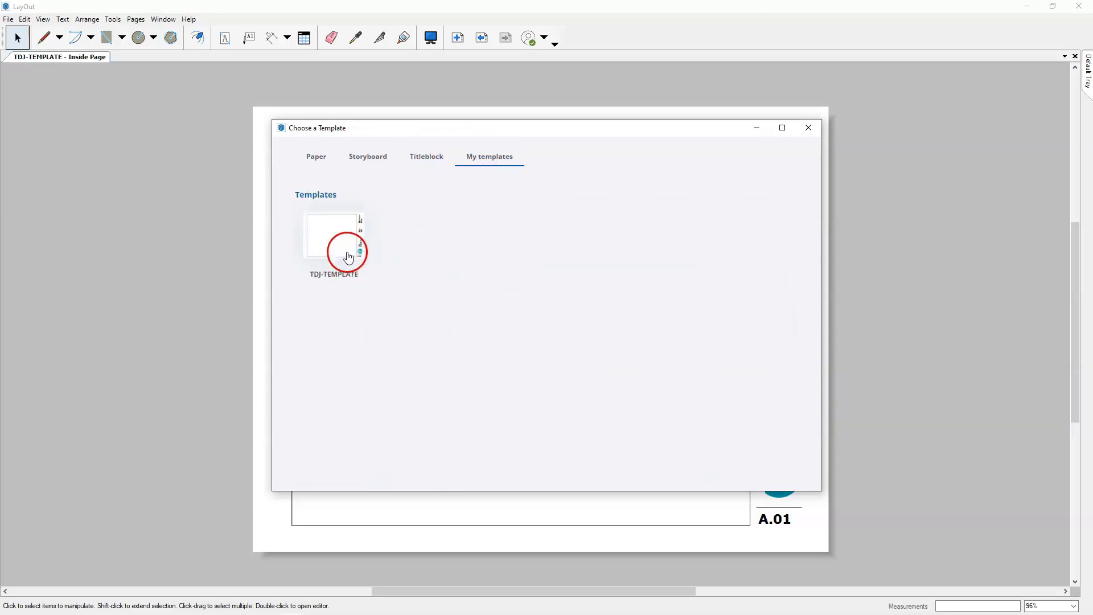
left_click(811, 131)
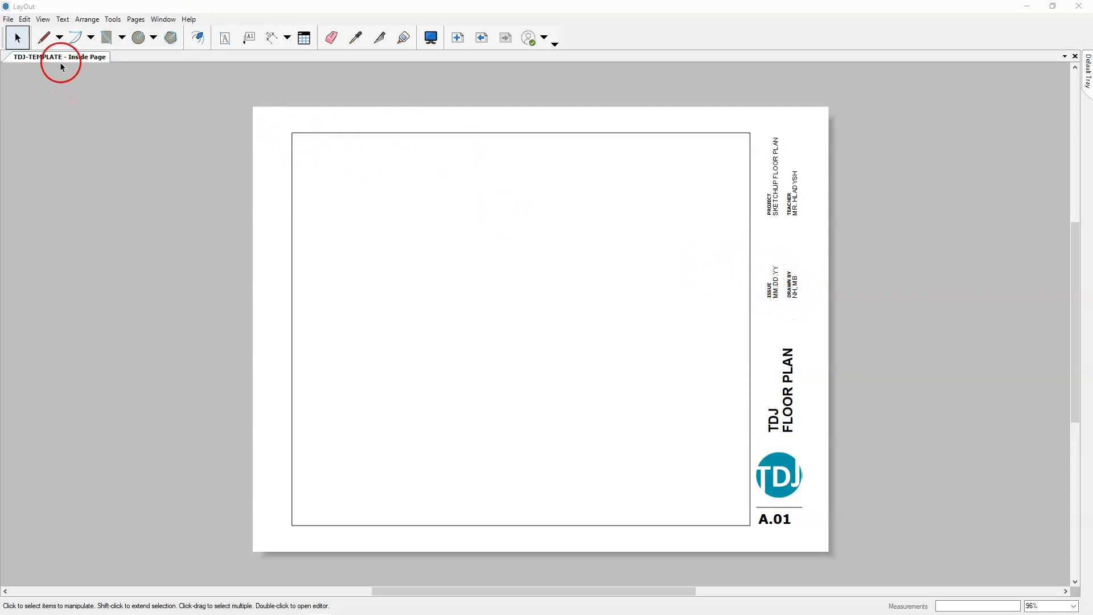
Examine the document's auto-text settings for the file name and the issue date's custom text, and close the setup
left_click(8, 21)
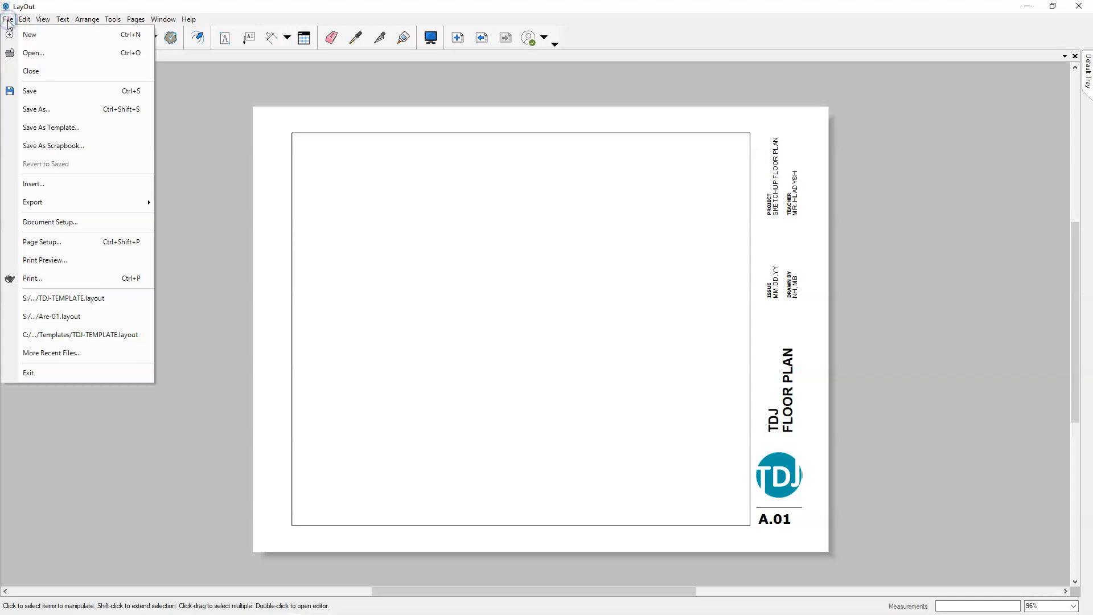
left_click(46, 227)
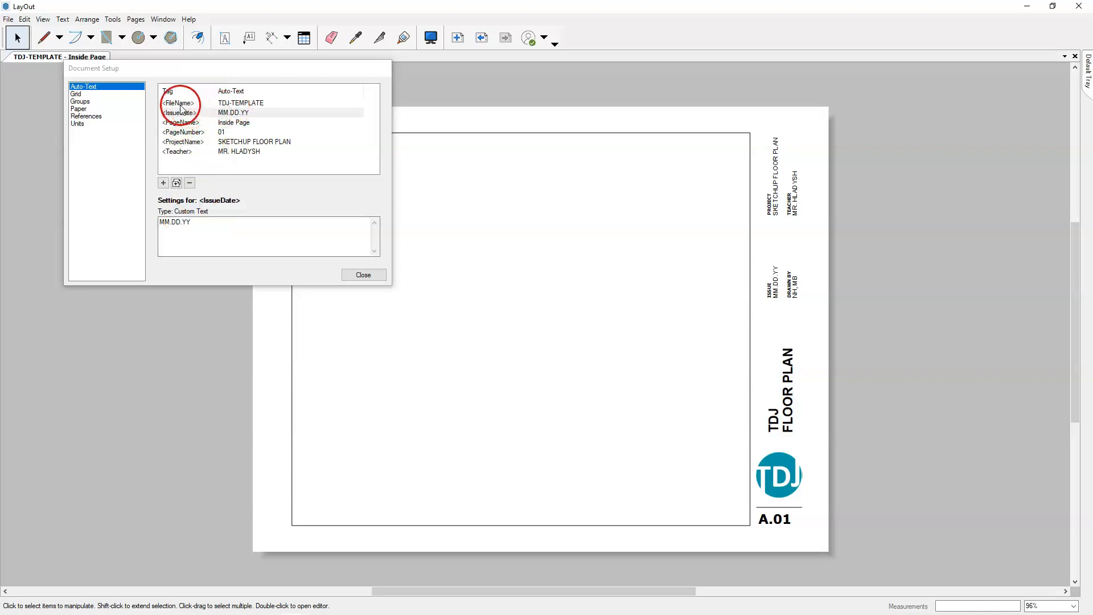
left_click(238, 105)
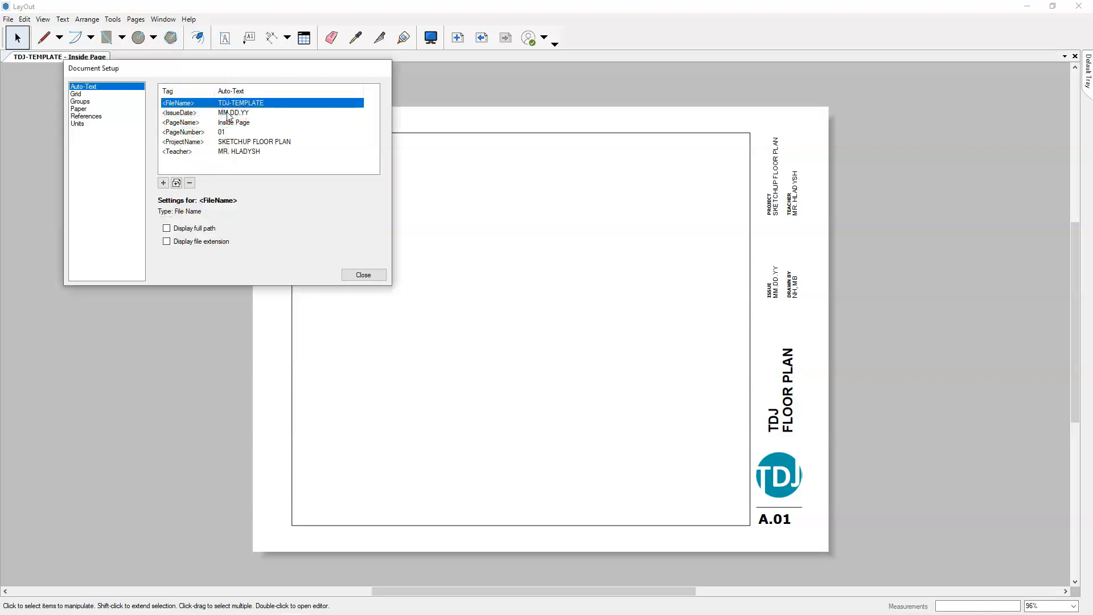
left_click(229, 113)
left_click(197, 222)
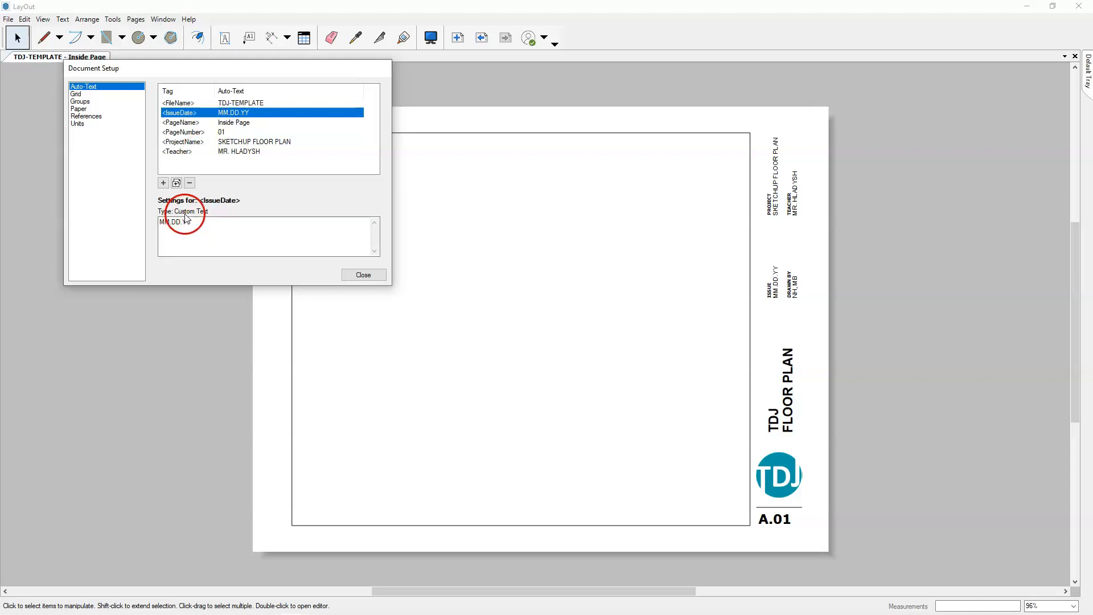
double_click(198, 222)
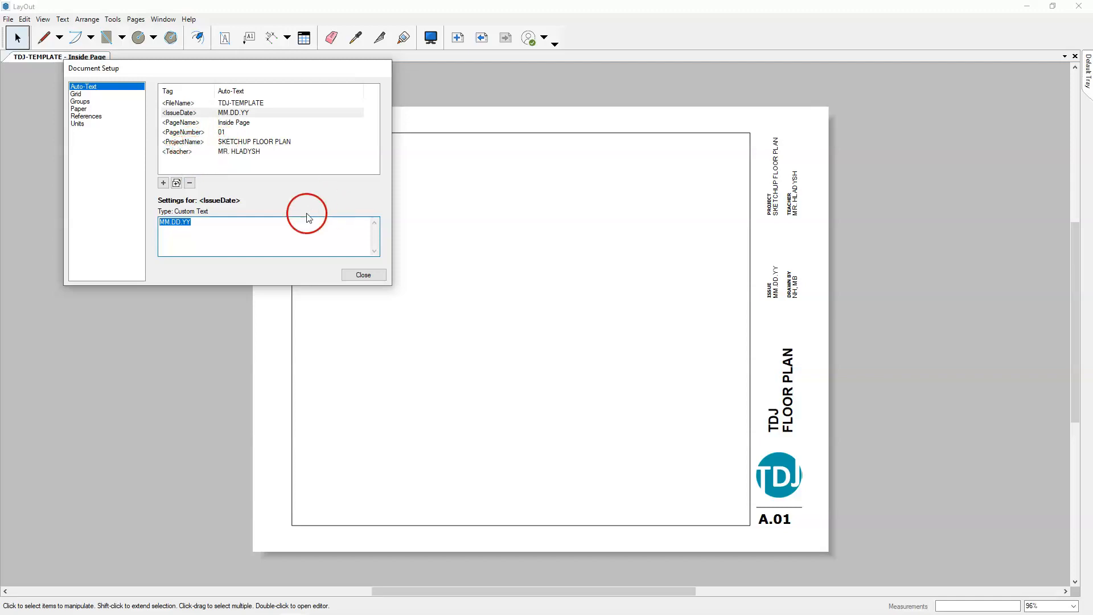
left_click(357, 279)
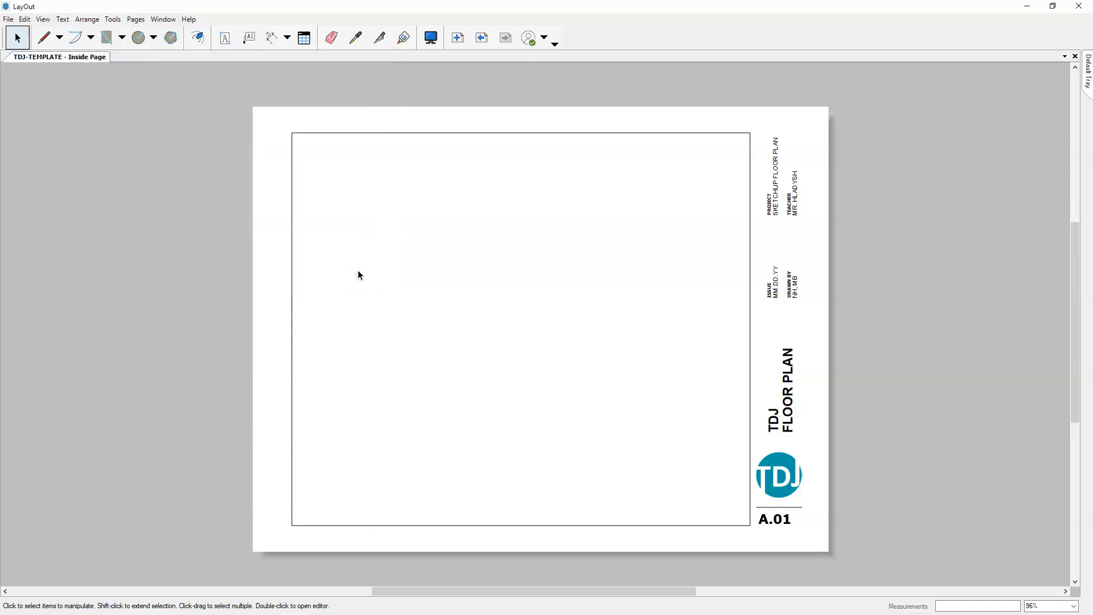
left_click(569, 261)
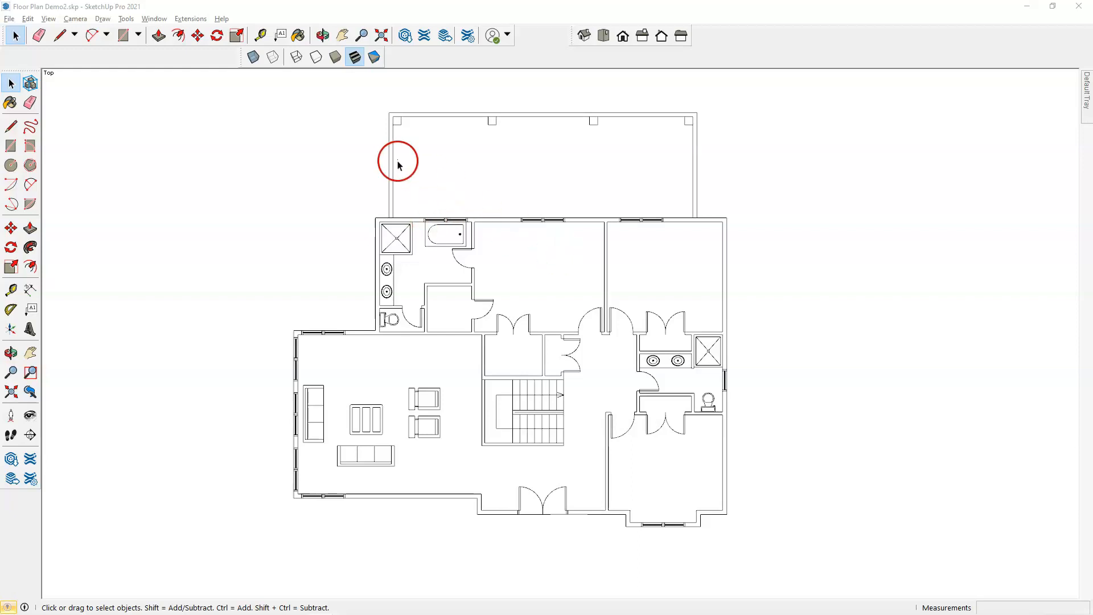
Save the Floor Plan Demo2 model in SketchUp and send it to LayOut, using the TDJ-TEMPLATE from My templates
left_click(9, 19)
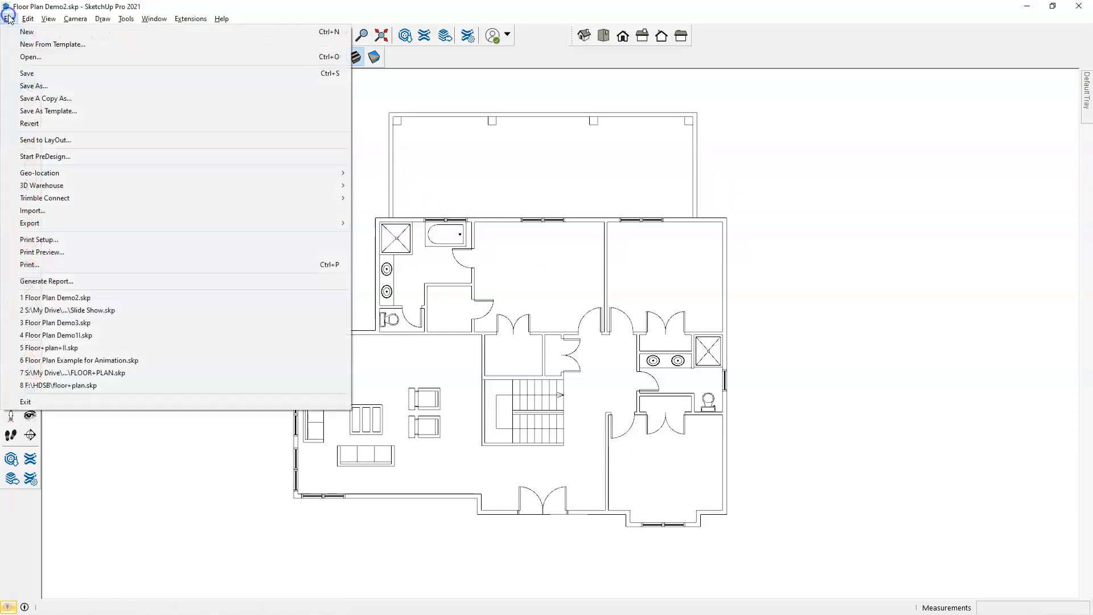
left_click(52, 142)
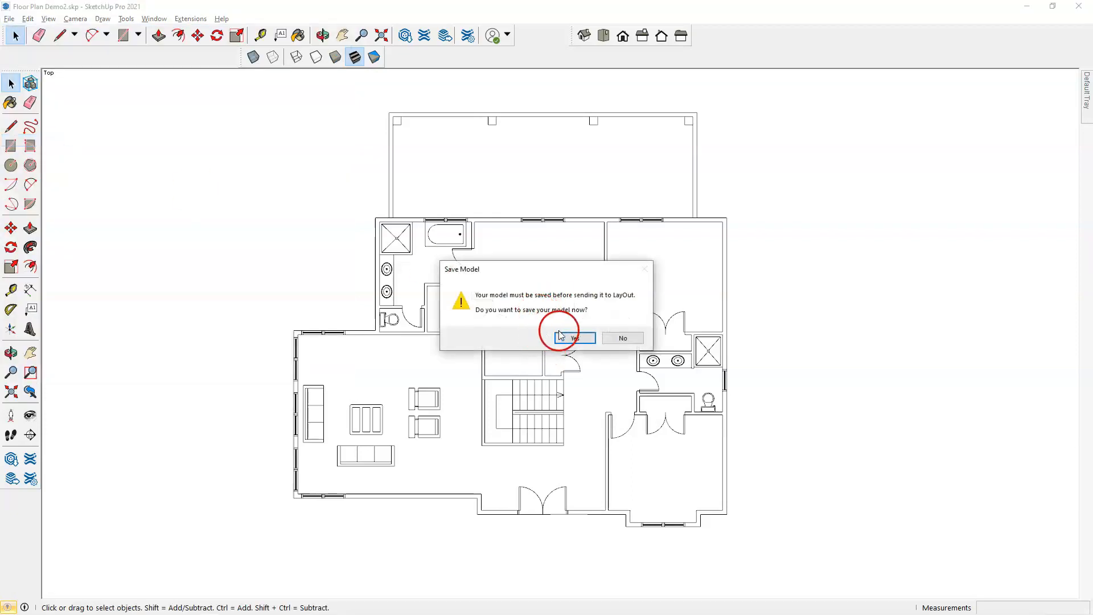
left_click(577, 339)
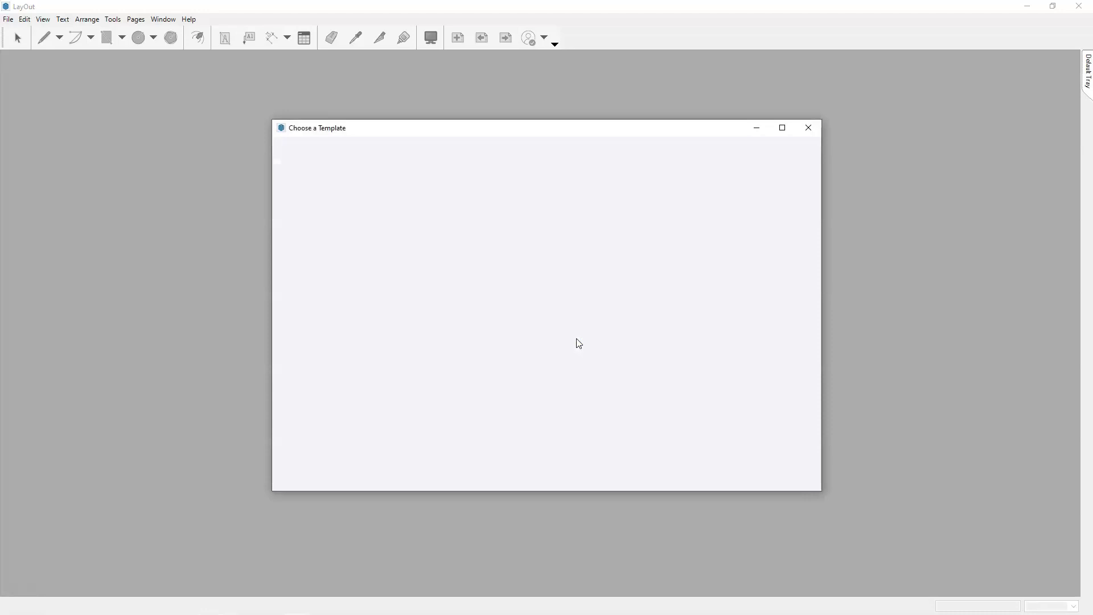
left_click(559, 326)
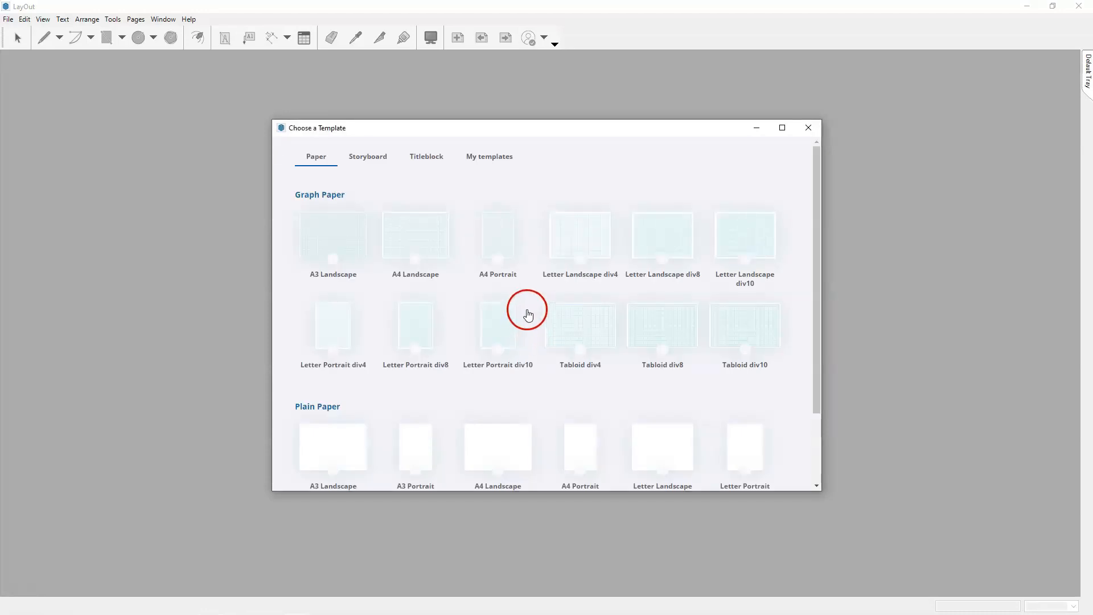
left_click(491, 161)
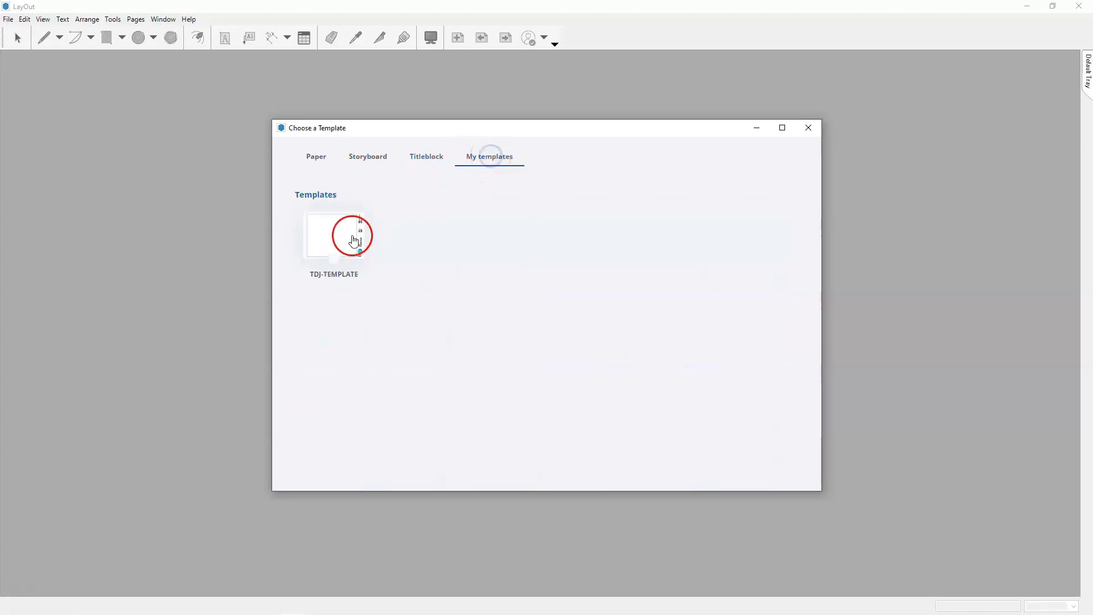
double_click(332, 246)
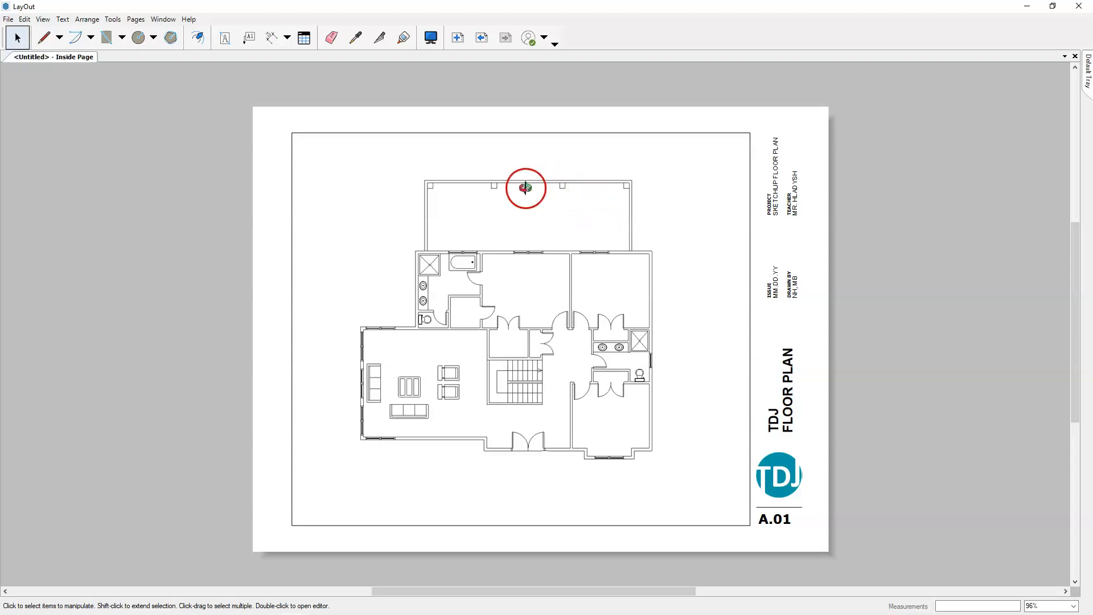
Enlarge the floor plan slightly inside its model viewport on the sheet, leave viewport editing, and clear the selection
left_click(544, 277)
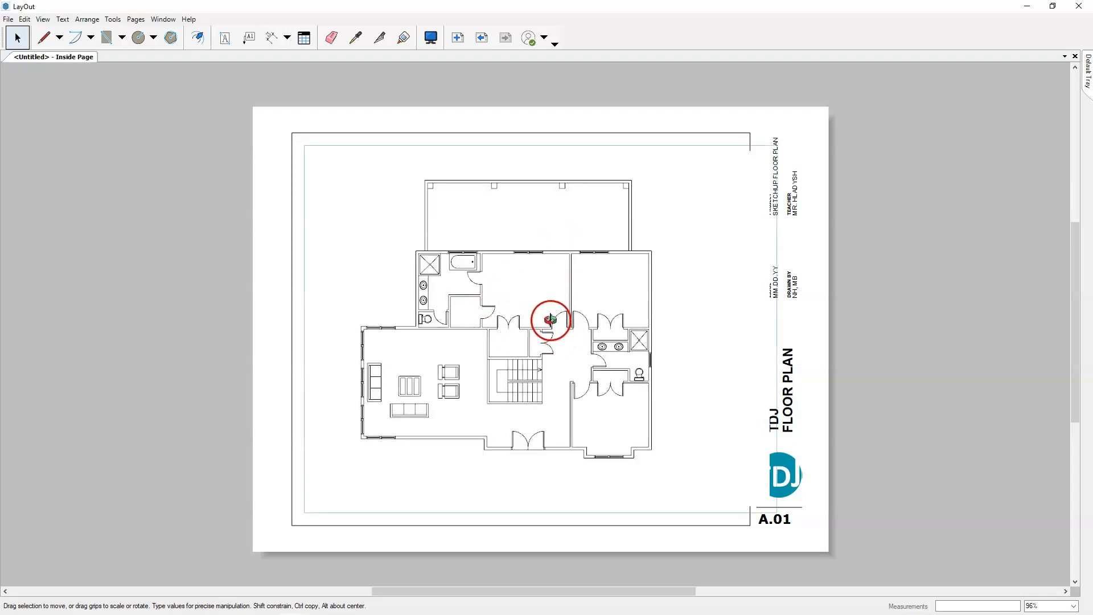
scroll(552, 318, "up", 3)
scroll(552, 317, "down", 3)
scroll(550, 287, "up", 3)
scroll(549, 288, "down", 1)
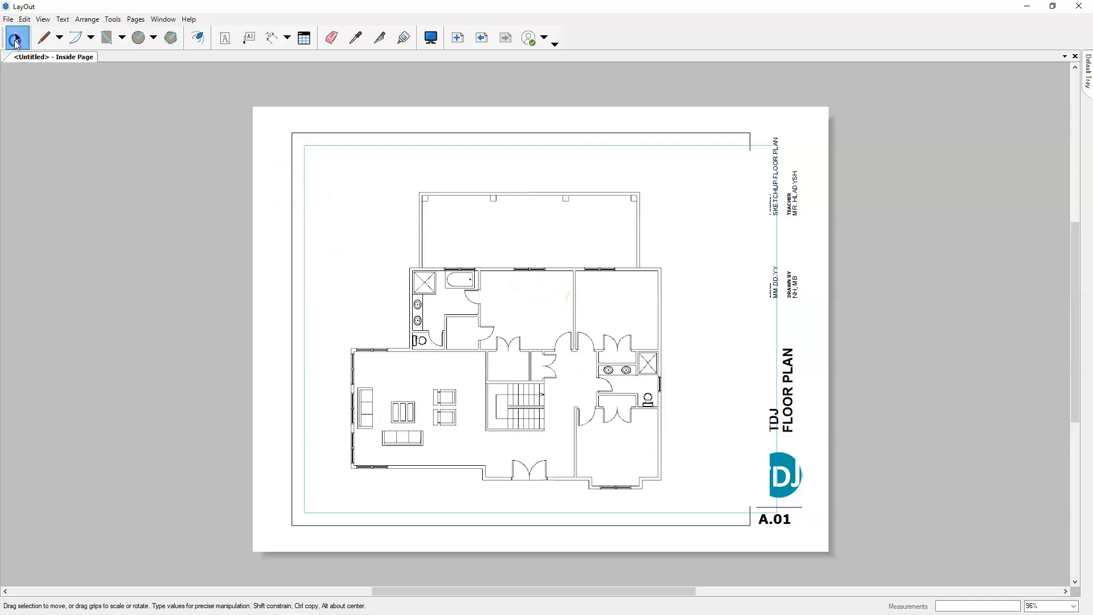
left_click(297, 140)
left_click(297, 140)
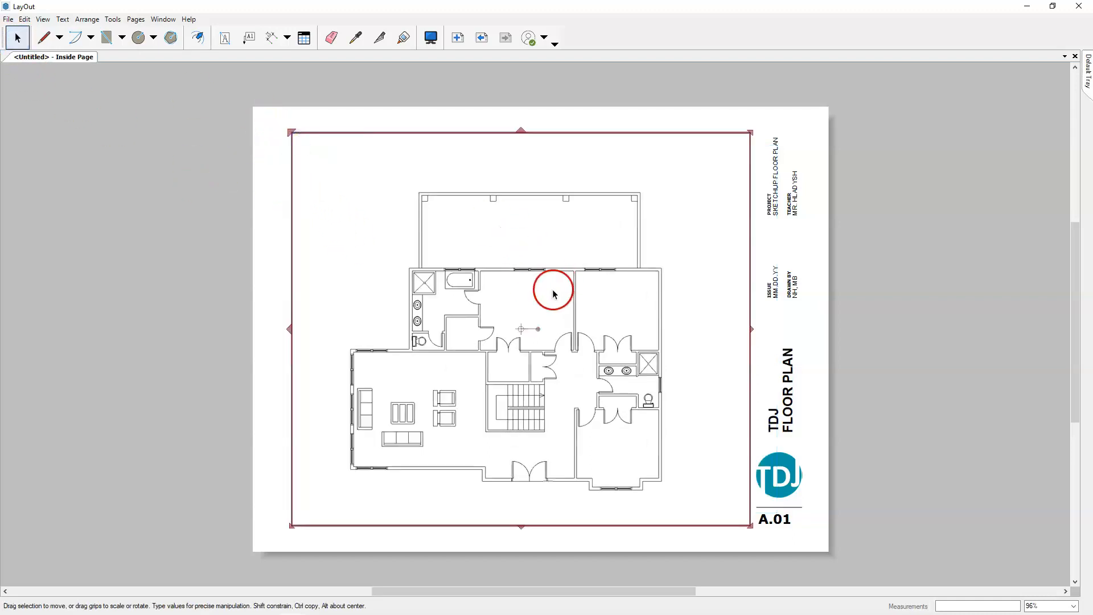
left_click(914, 306)
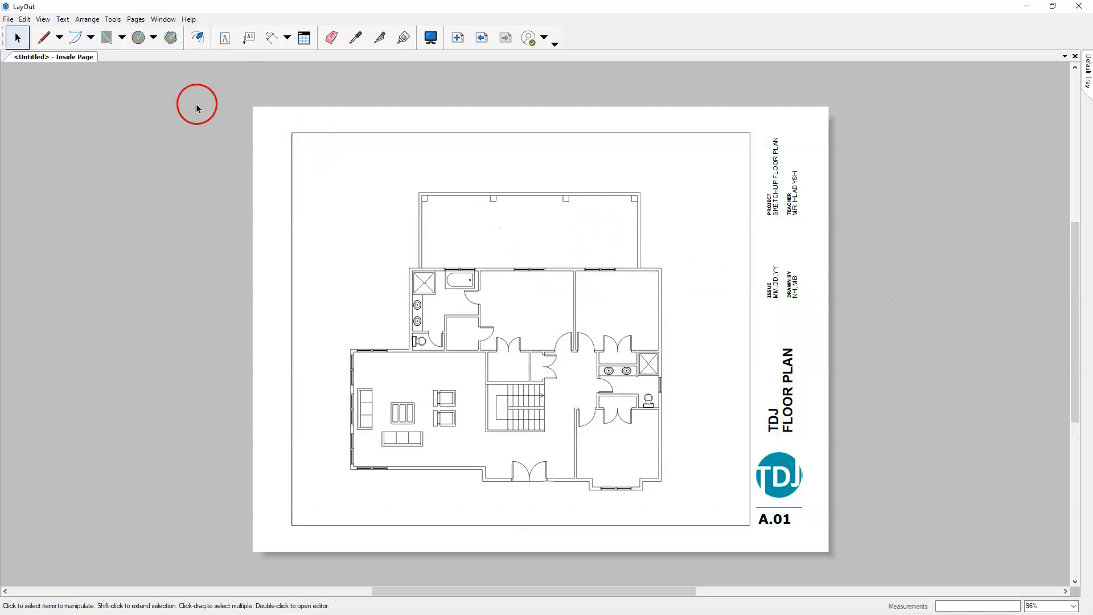
Dimension the overall width of the back deck along its outer edge, placing the dimension line just above the deck
left_click(265, 44)
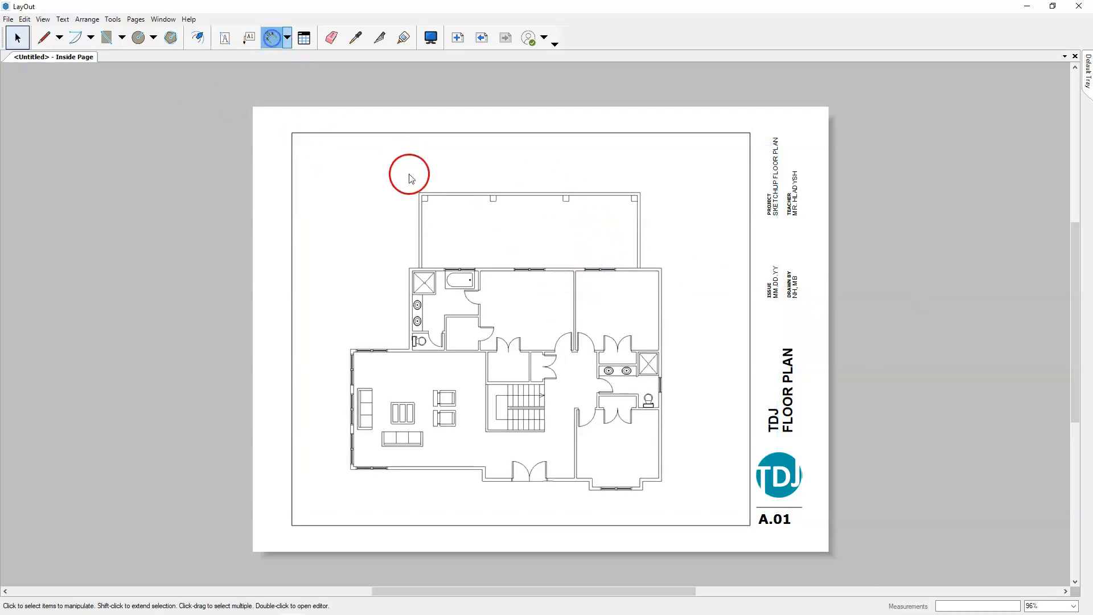
scroll(421, 190, "up", 1)
left_click(420, 194)
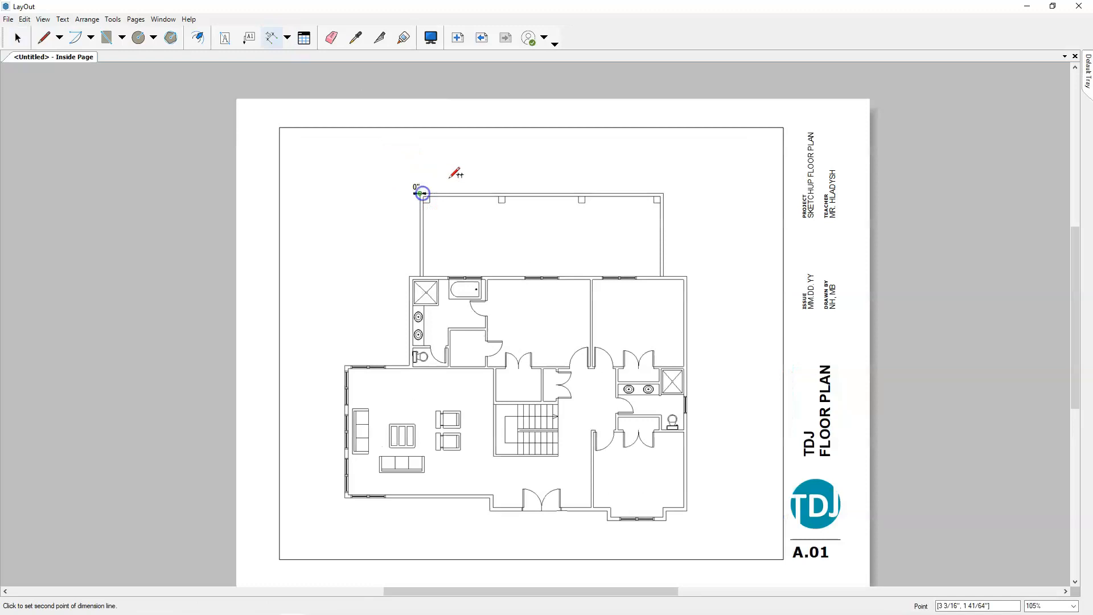
left_click(662, 194)
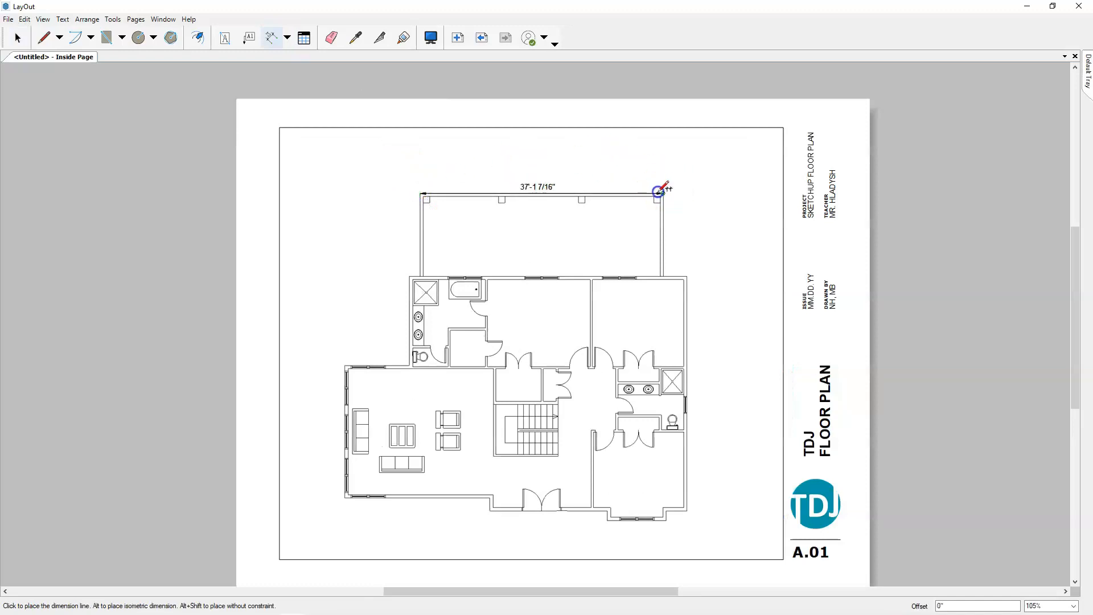
left_click(604, 174)
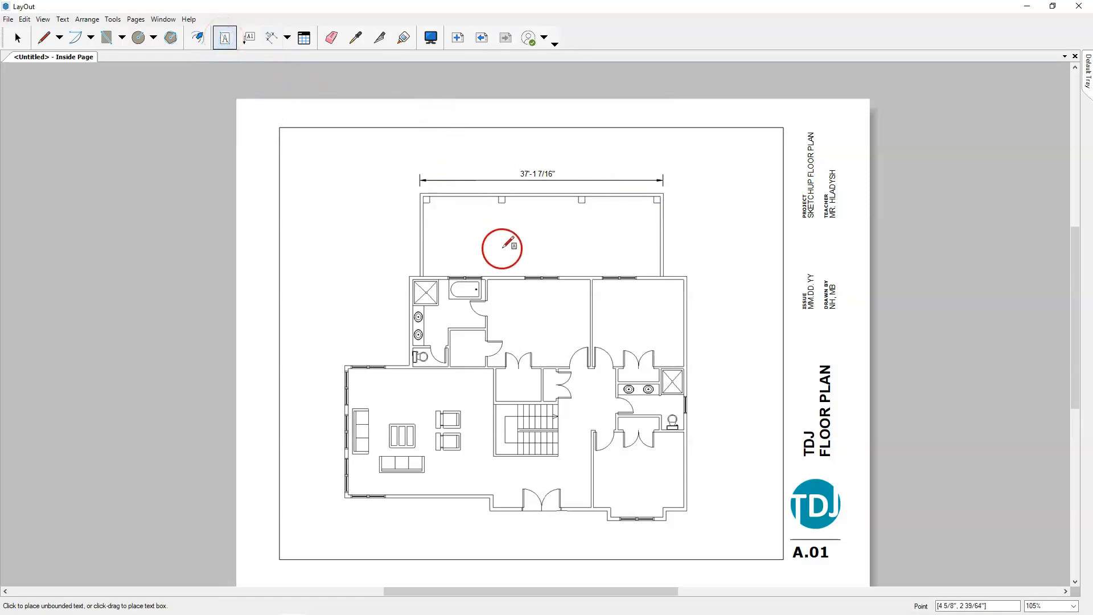
Add the text label BACK DECK inside the deck area of the floor plan
left_click(519, 228)
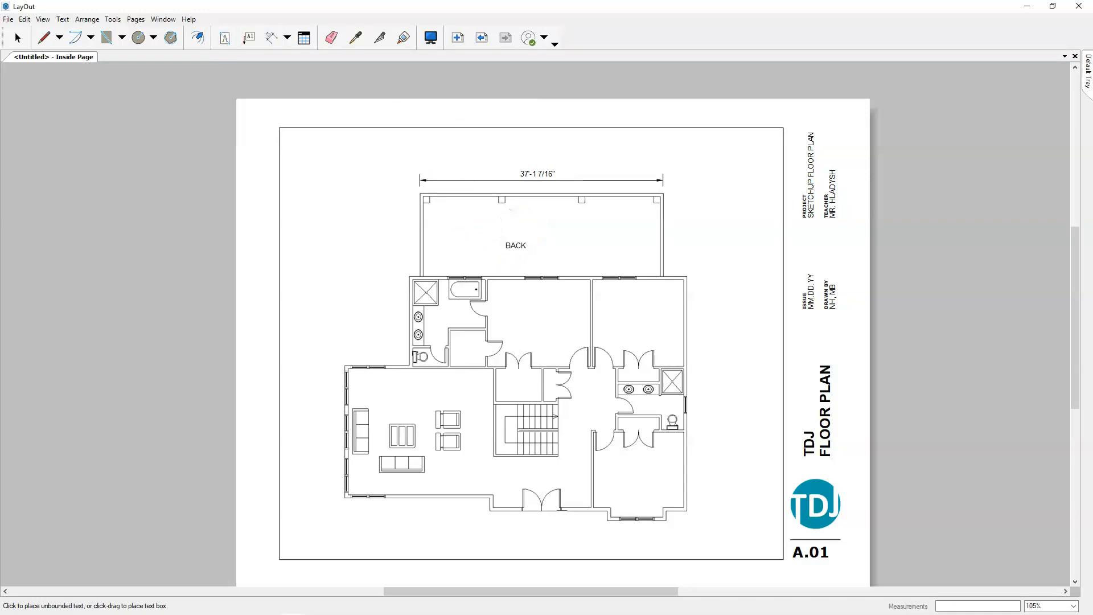
left_click(17, 38)
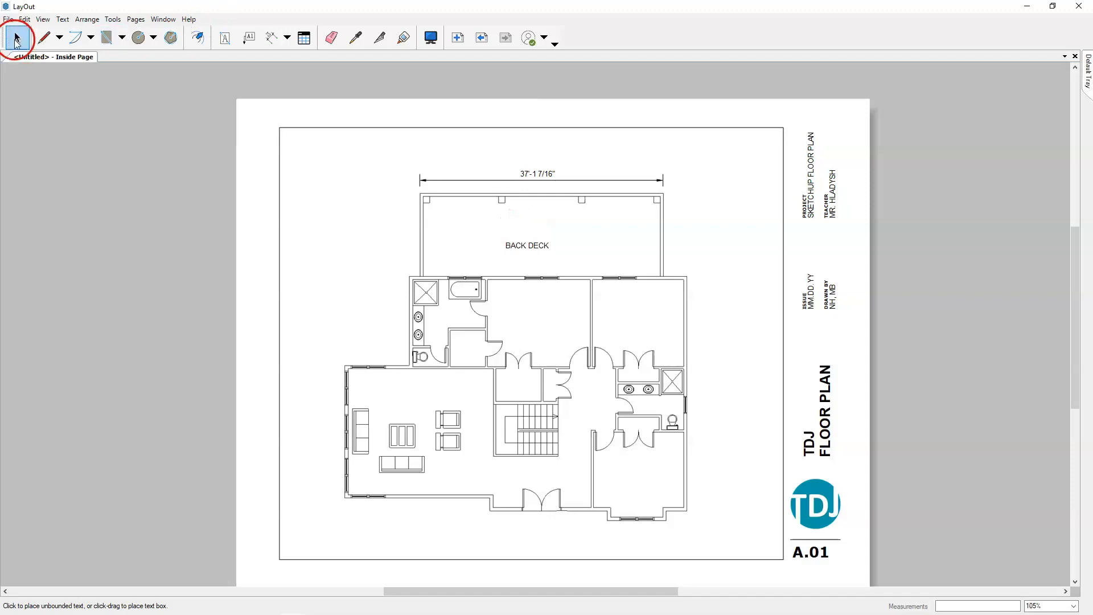
Move the BACK DECK label straight up by about 15/64" within the deck outline
left_click(525, 244)
double_click(525, 245)
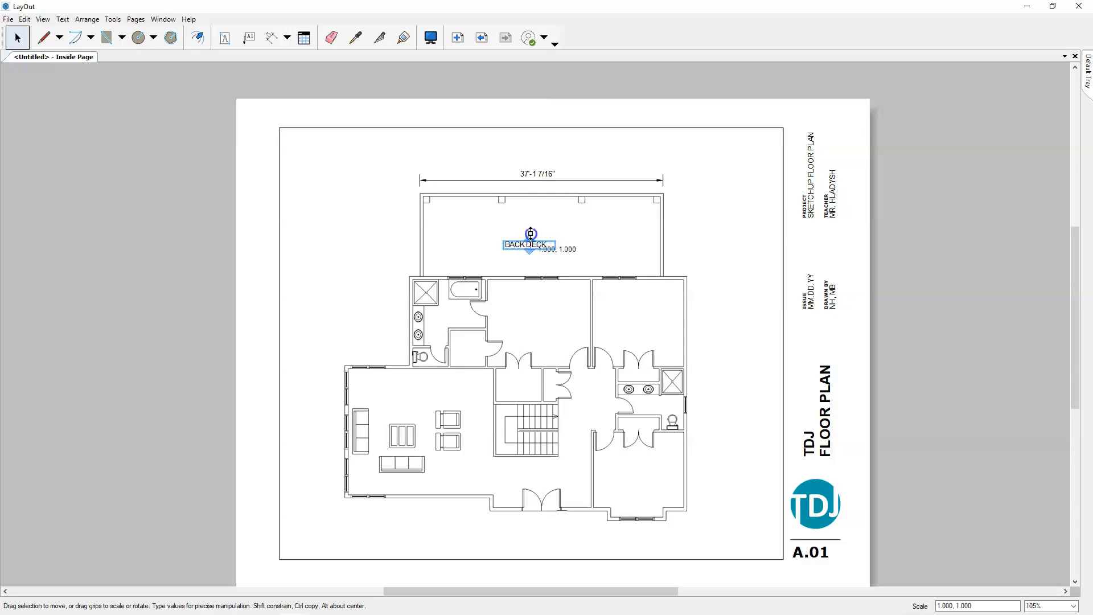
left_click(546, 252)
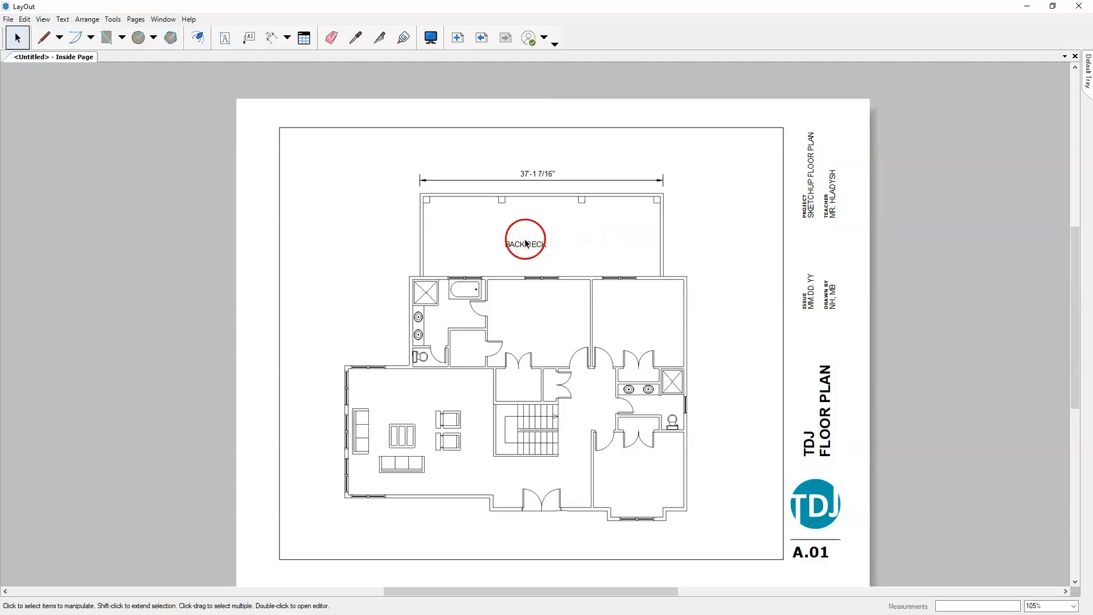
left_click(530, 246)
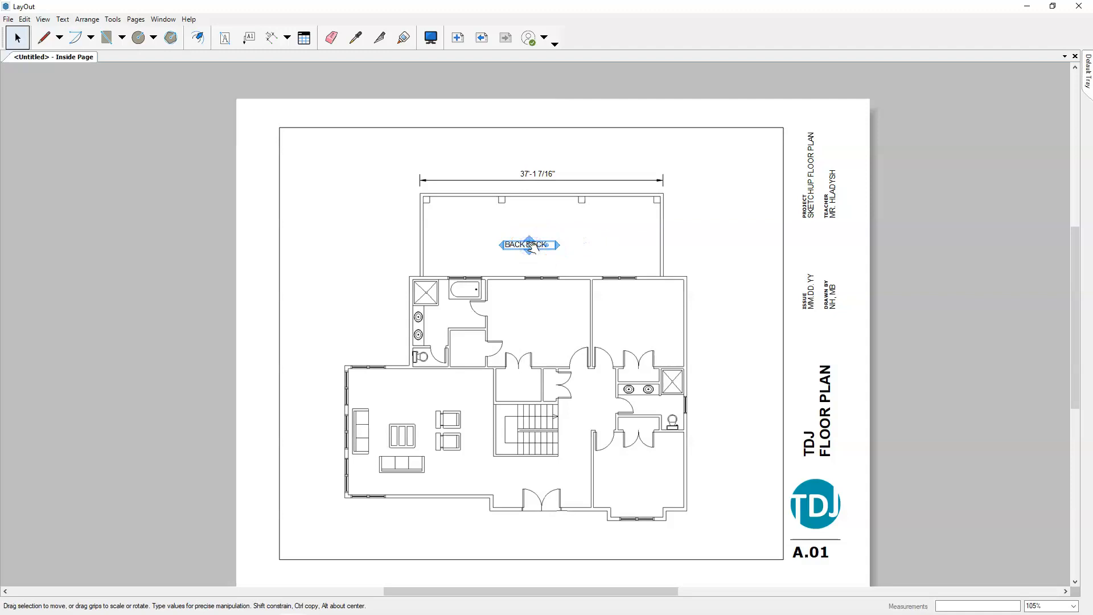
left_click_drag(530, 246, 551, 235)
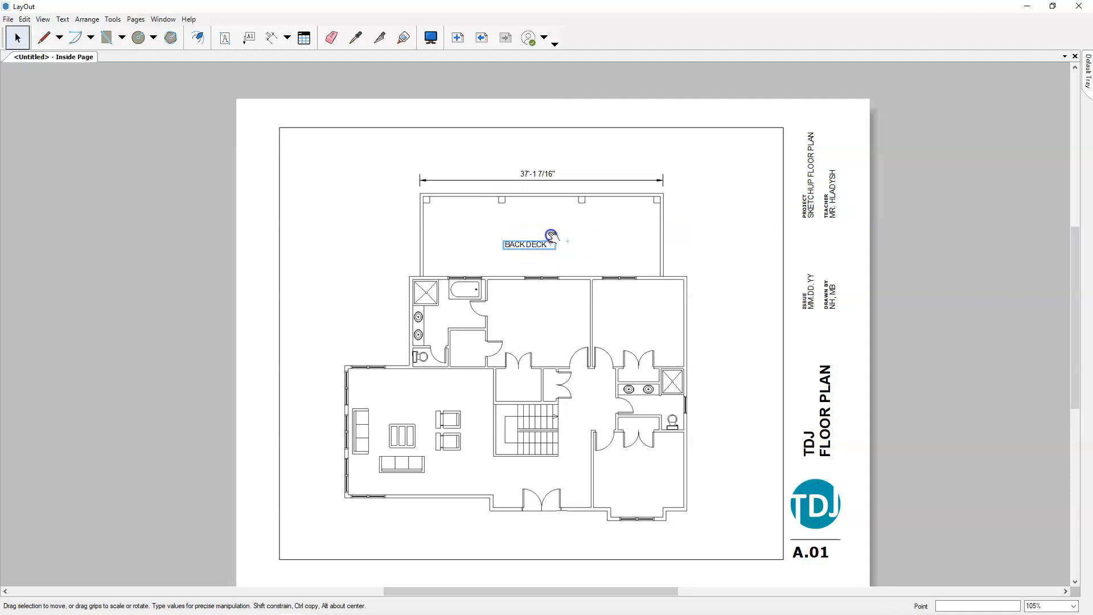
left_click(580, 234)
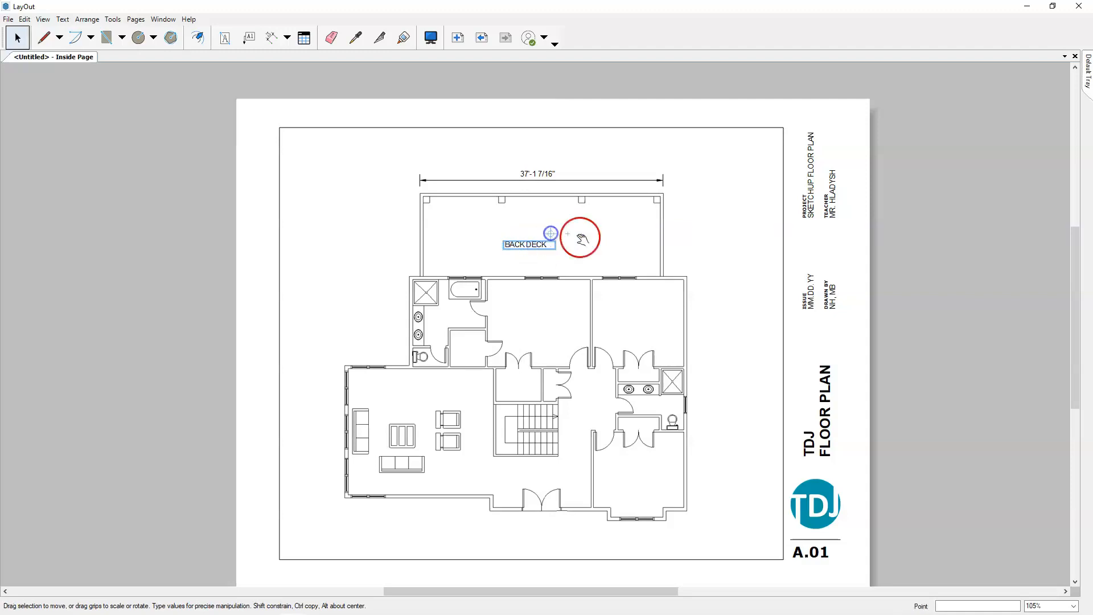
left_click(531, 245)
left_click(531, 246)
left_click_drag(531, 246, 542, 233)
left_click(586, 231)
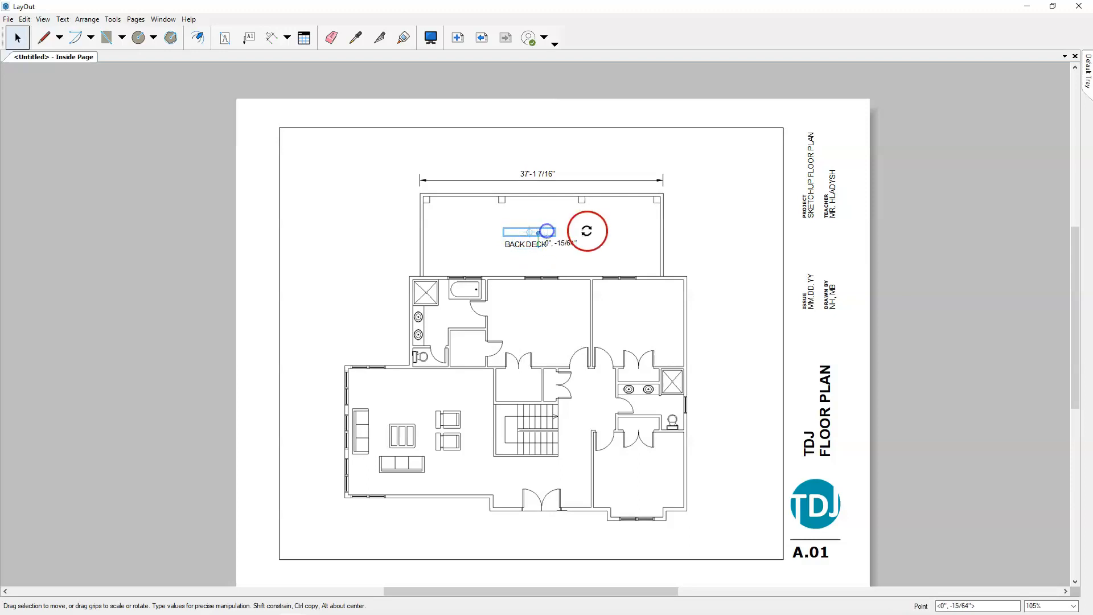